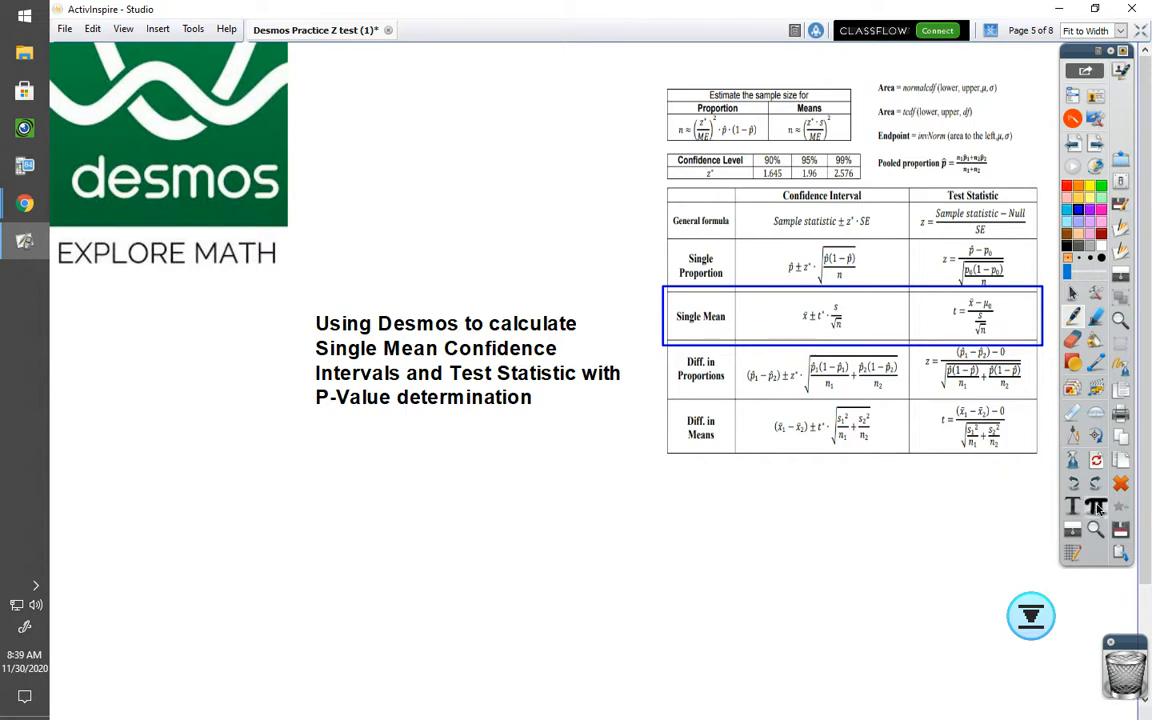
Draw check marks beside the Single Mean confidence interval formula and the Single Mean test statistic formula.
{"action": "left_click_drag", "start_coordinate": [864, 310], "coordinate": [891, 297]}
{"action": "left_click_drag", "start_coordinate": [1011, 313], "coordinate": [1028, 303]}
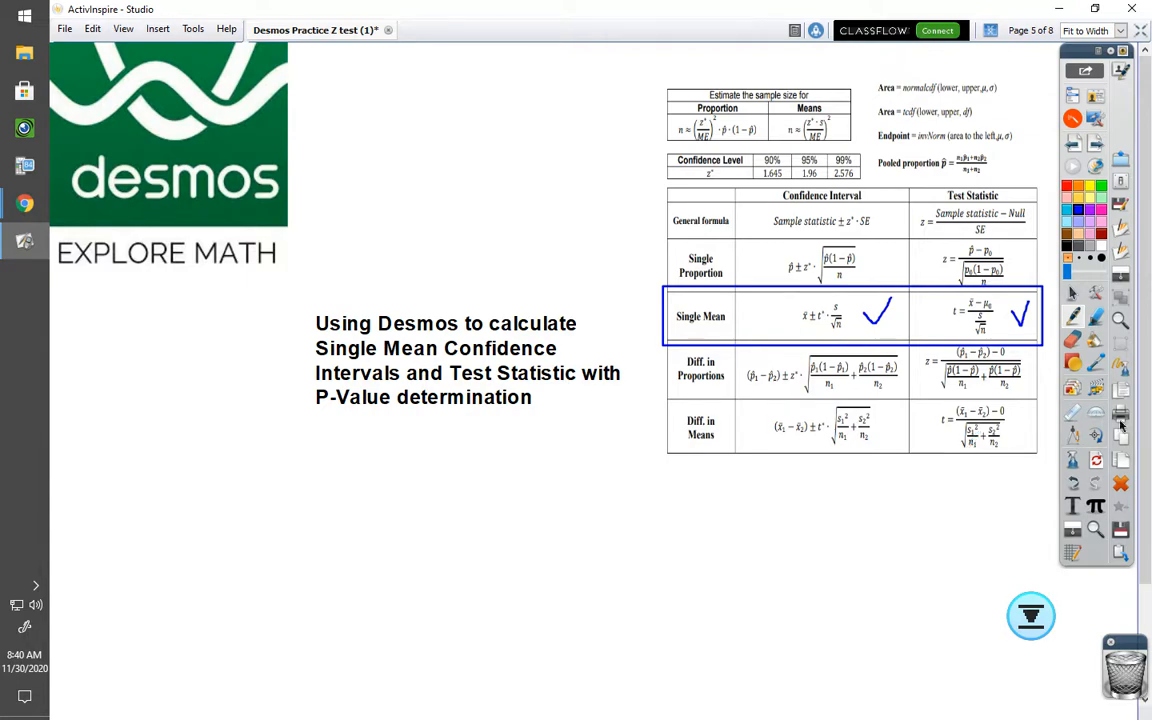
Underline "deviate significantly from", "sample mean" and "value 31.00" on the next page's mileage problem, and recheck the Single Mean formulas on the previous page.
{"action": "left_click", "coordinate": [1095, 146]}
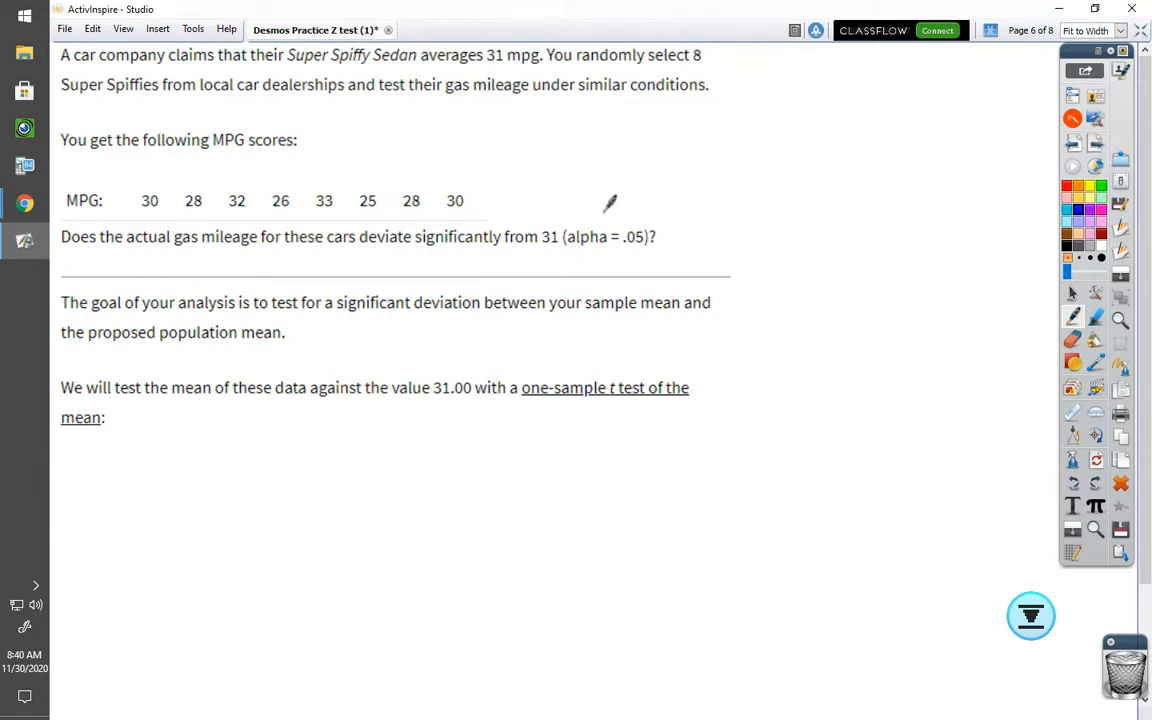
{"action": "left_click_drag", "start_coordinate": [357, 254], "coordinate": [545, 257]}
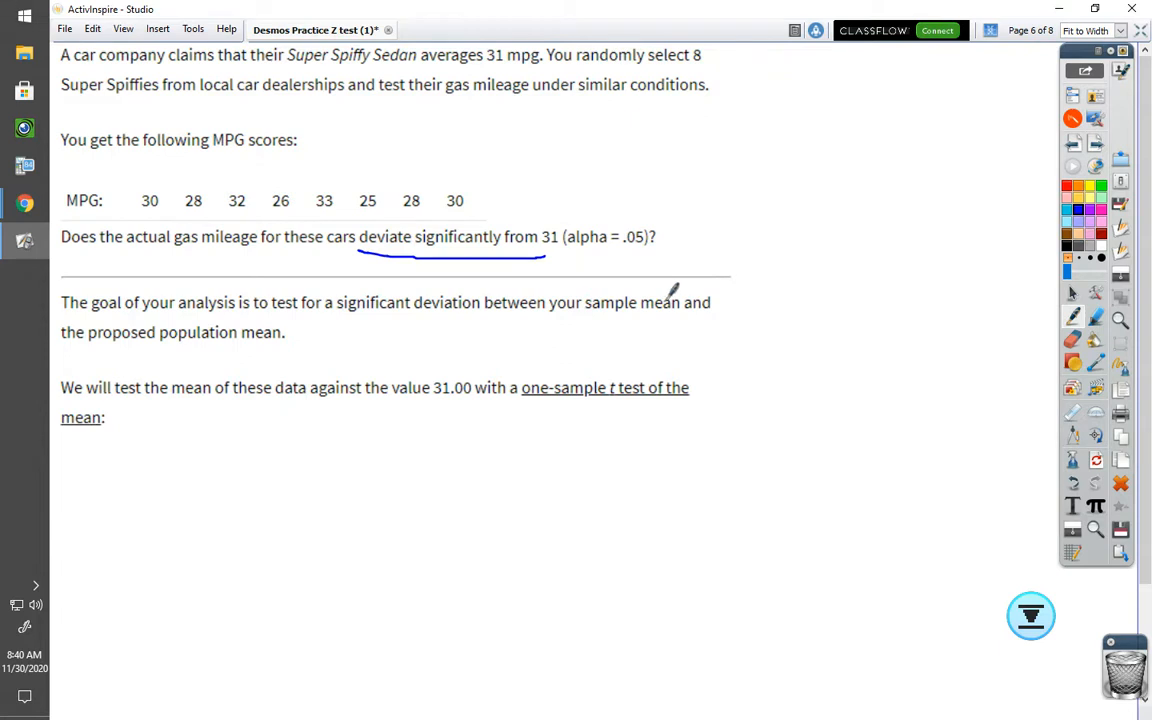
{"action": "left_click_drag", "start_coordinate": [589, 317], "coordinate": [690, 314]}
{"action": "left_click_drag", "start_coordinate": [393, 407], "coordinate": [481, 408]}
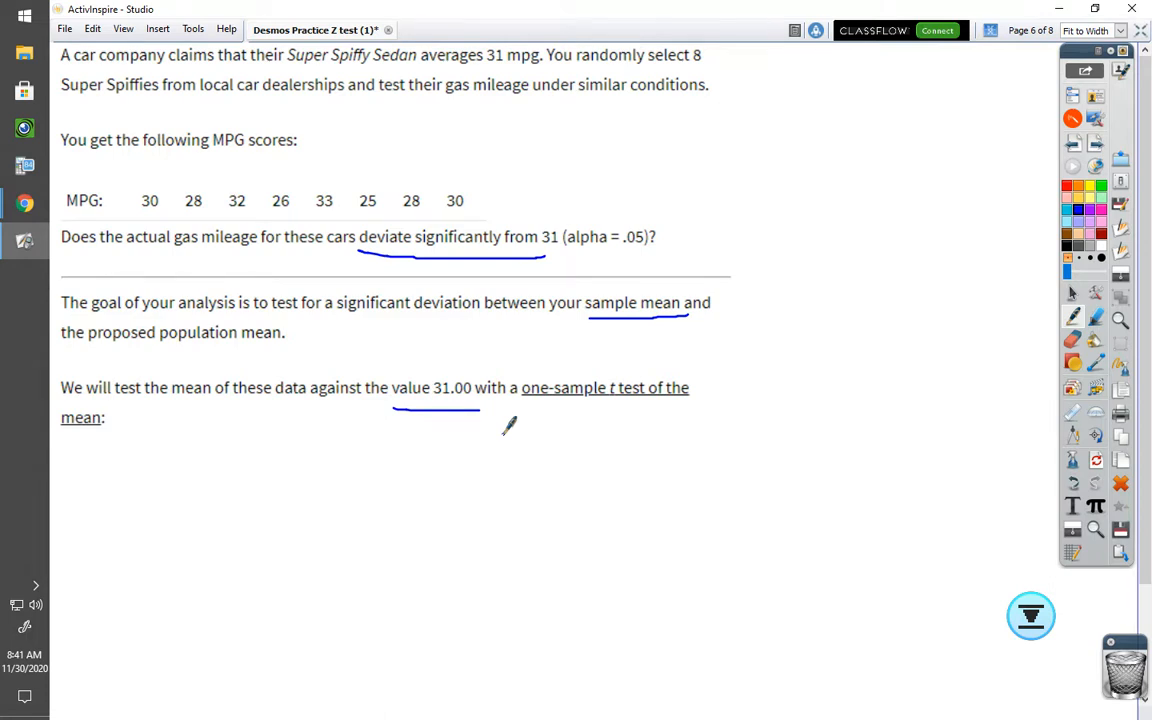
{"action": "left_click", "coordinate": [1073, 145]}
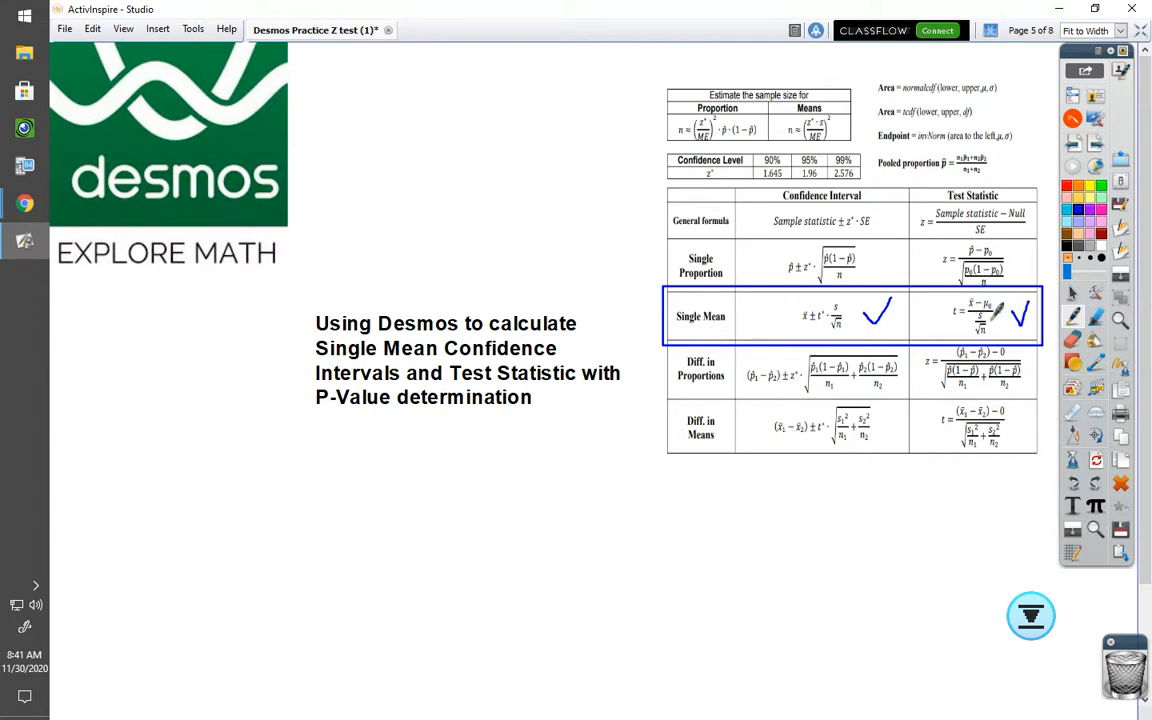
{"action": "left_click", "coordinate": [1099, 146]}
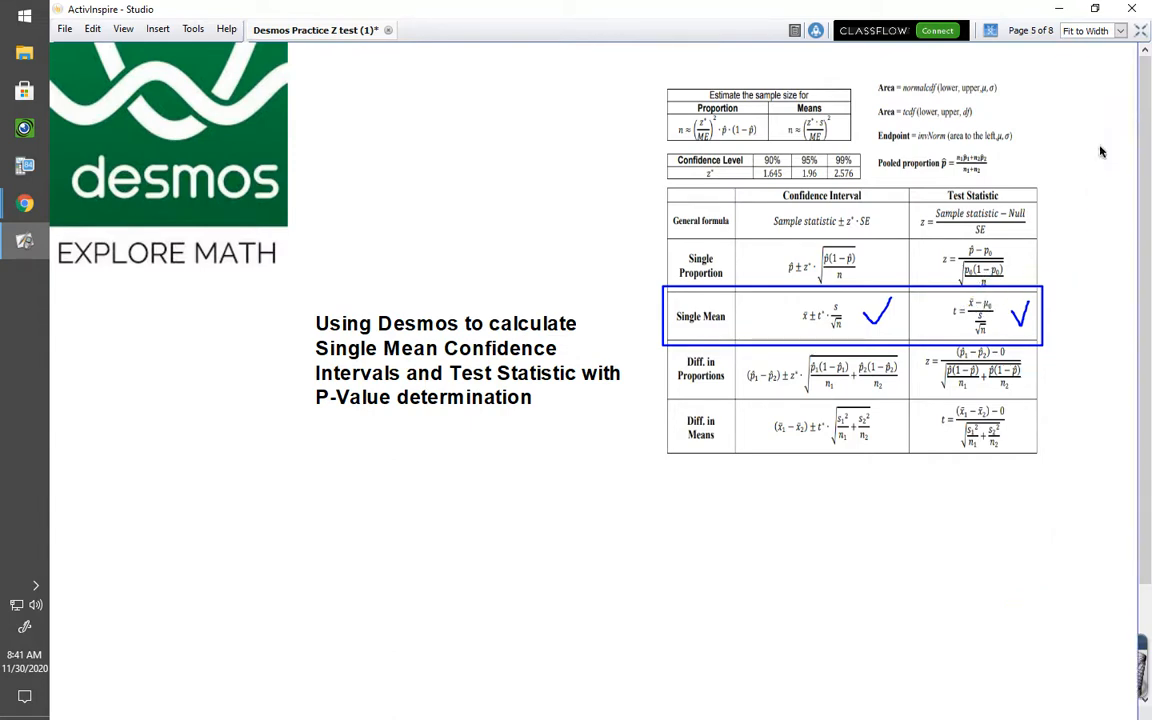
Switch to the Desmos graphing calculator in Chrome and define the list a = [30,28,32,26,33,25,28,30].
{"action": "left_click", "coordinate": [25, 167]}
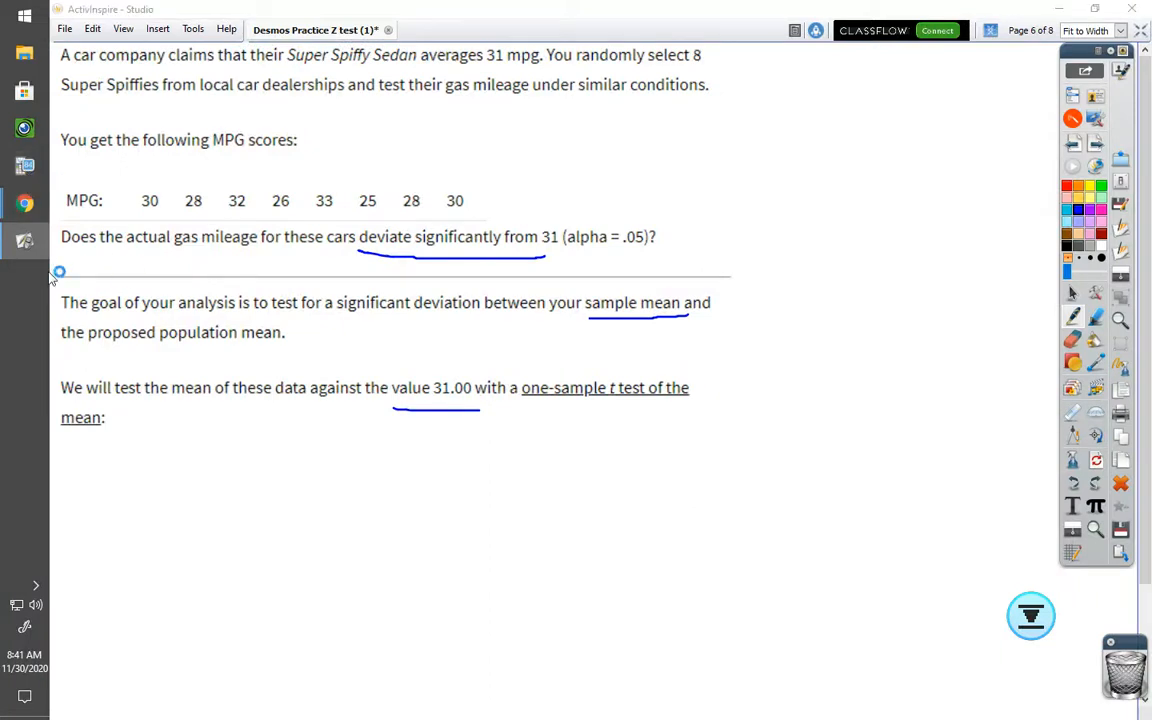
{"action": "mouse_move", "coordinate": [25, 204]}
{"action": "left_click", "coordinate": [120, 180]}
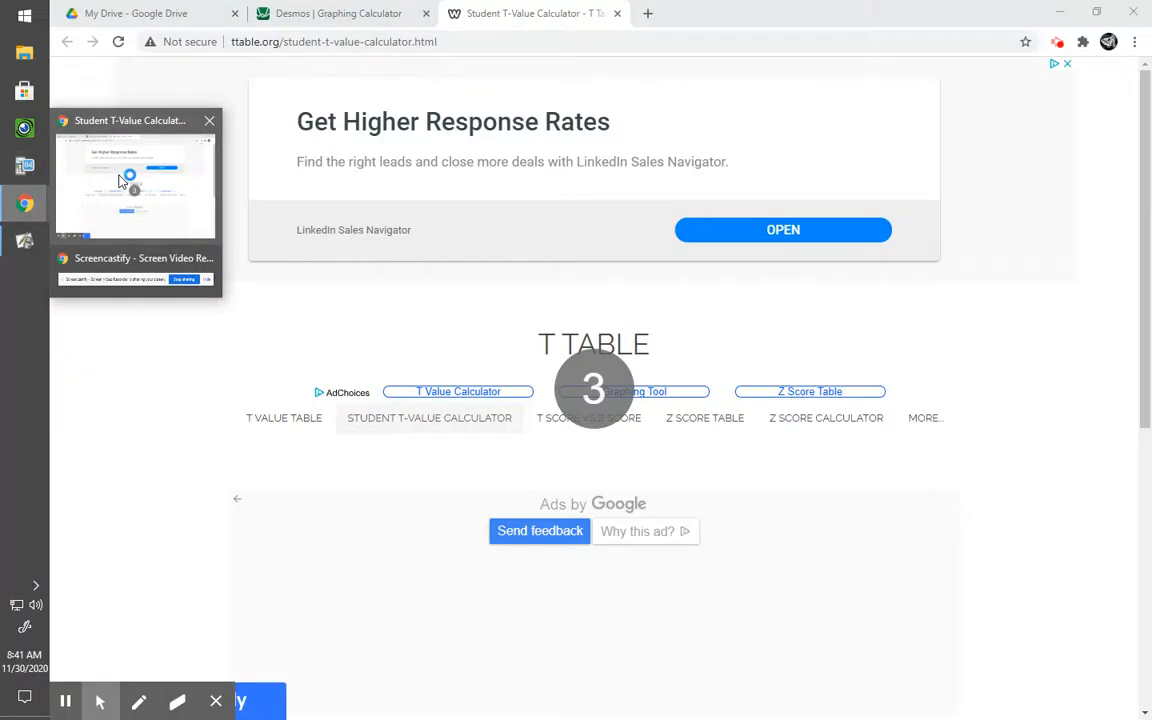
{"action": "left_click", "coordinate": [300, 13]}
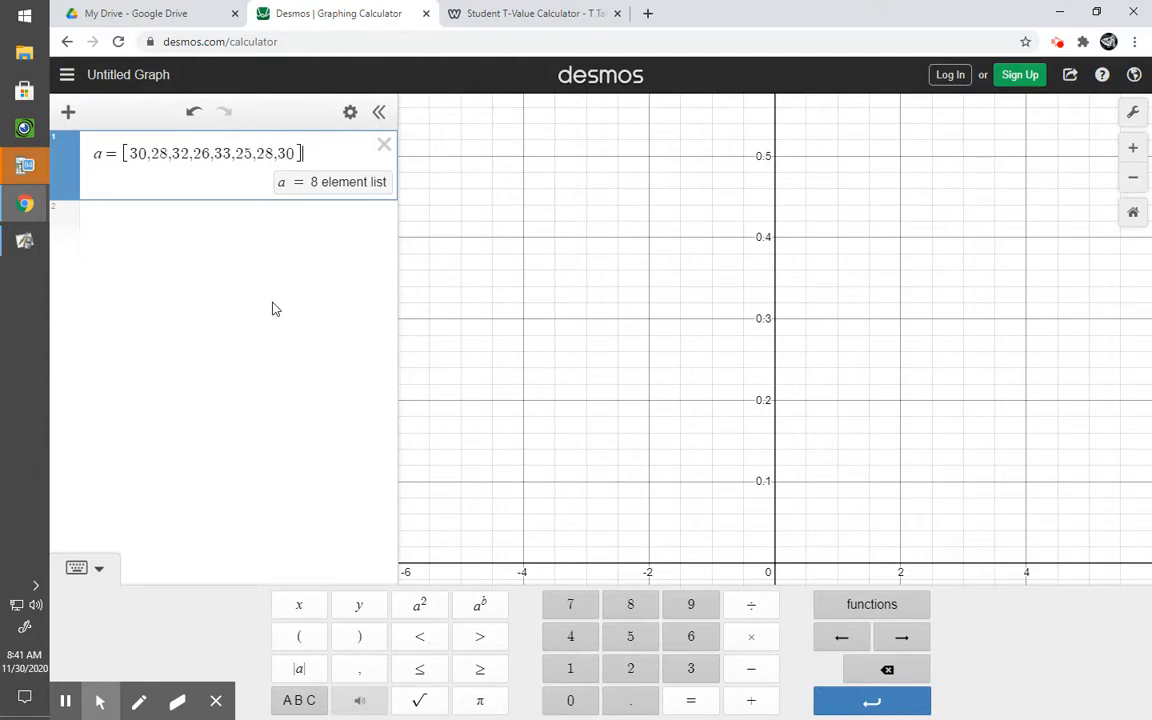
Calculate the mean and sample standard deviation of the list with the expressions mean(a) and stddev(a).
{"action": "left_click", "coordinate": [154, 224]}
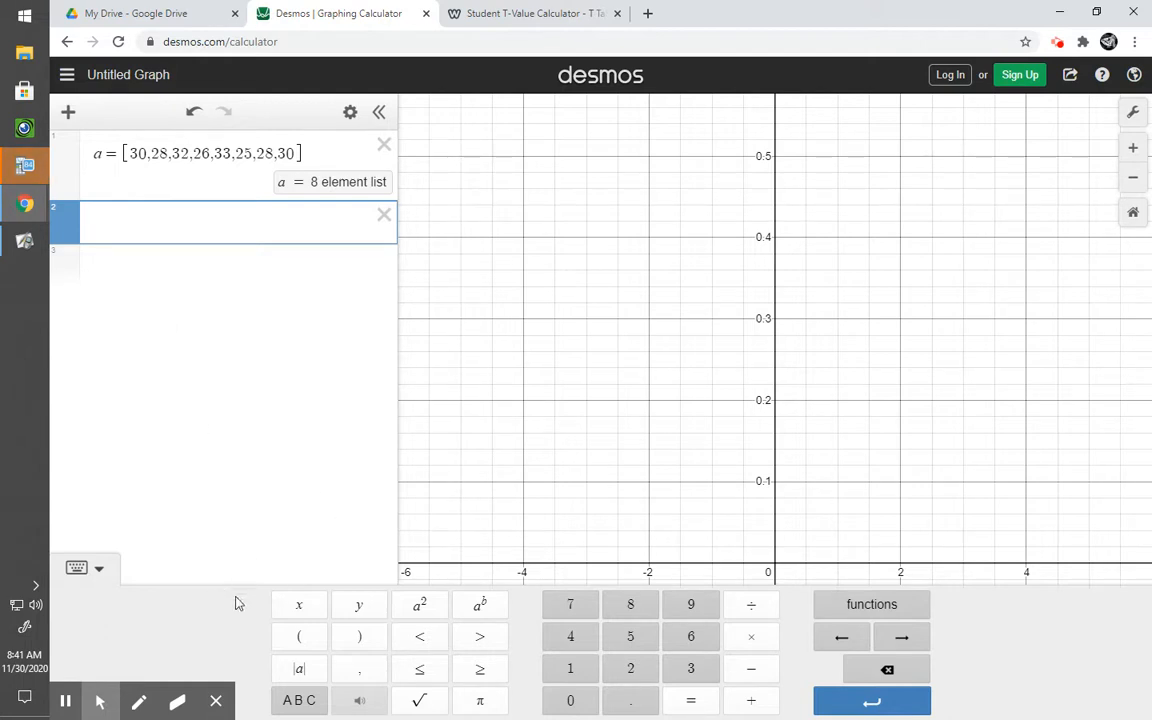
{"action": "left_click", "coordinate": [865, 610]}
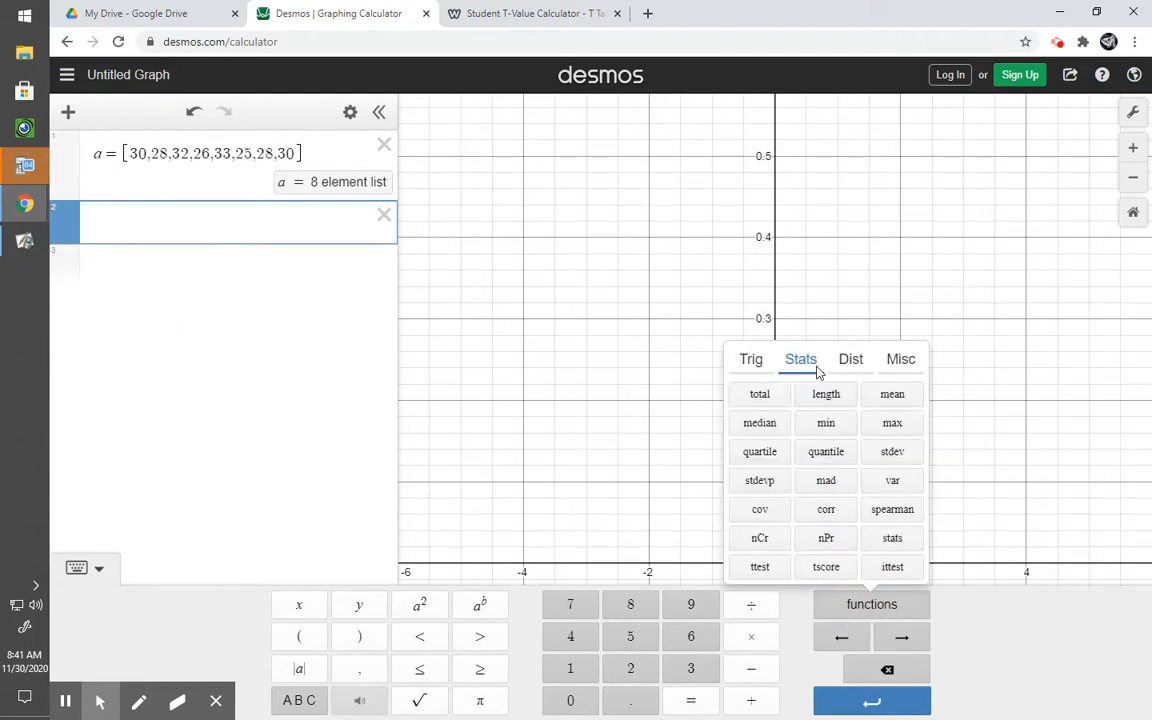
{"action": "left_click", "coordinate": [900, 395]}
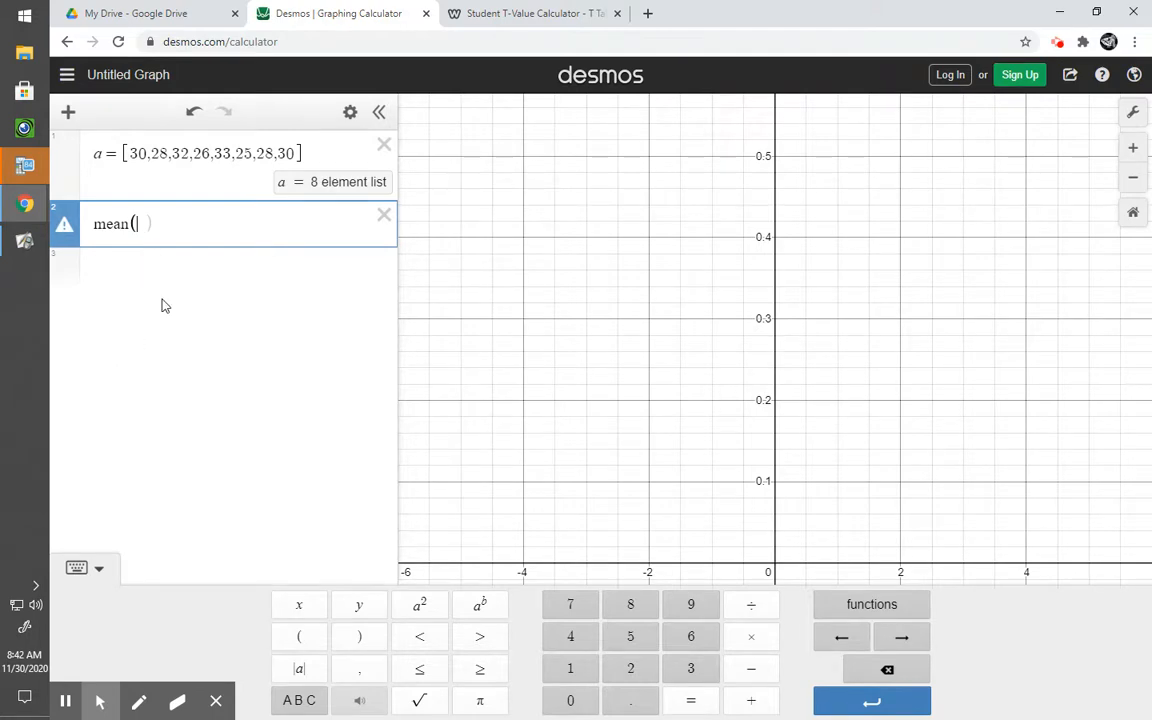
{"action": "type", "text": "a"}
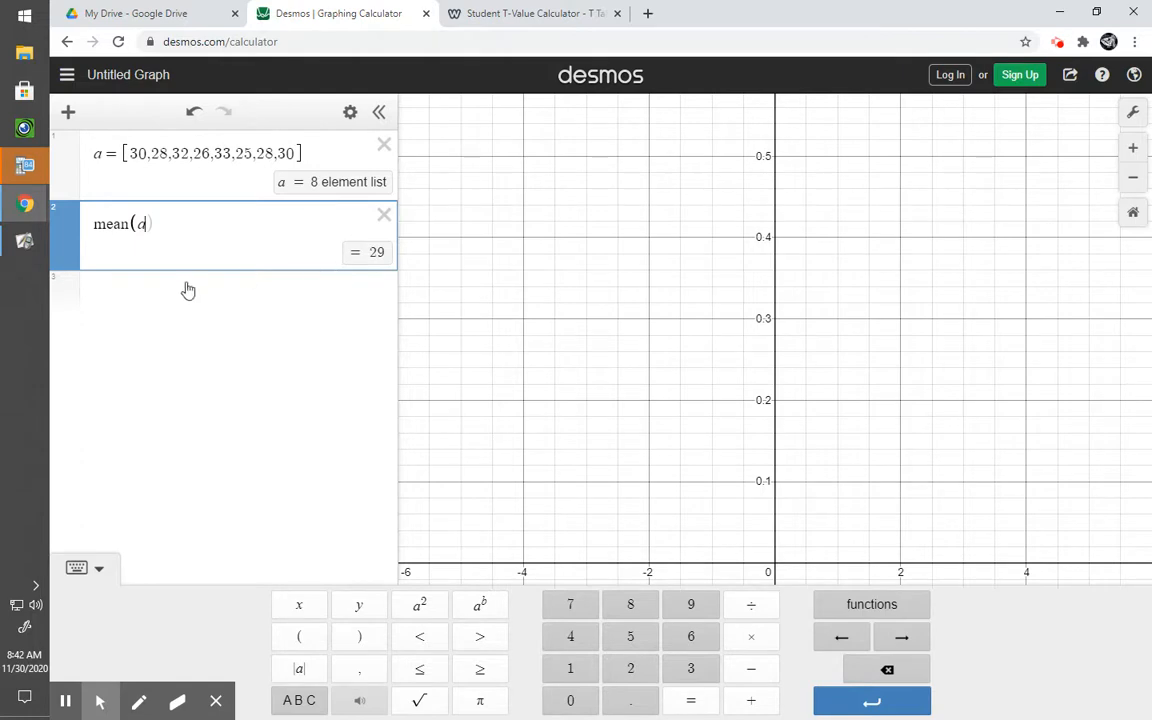
{"action": "left_click", "coordinate": [185, 286]}
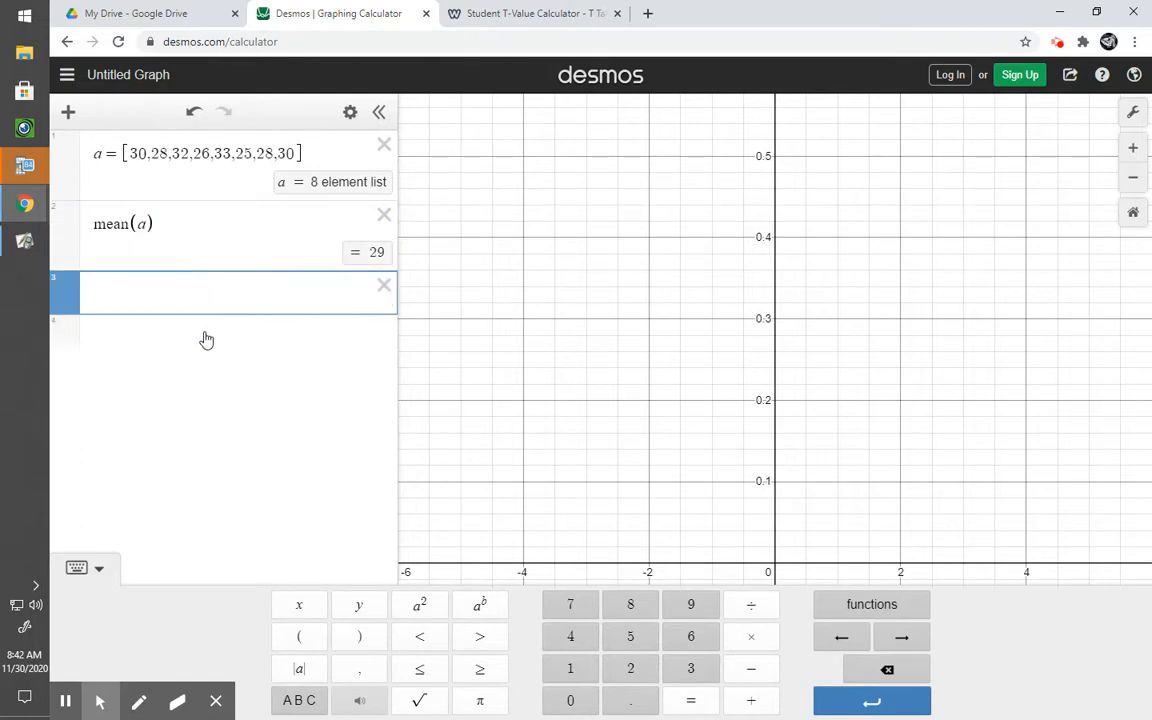
{"action": "type", "text": "stdd"}
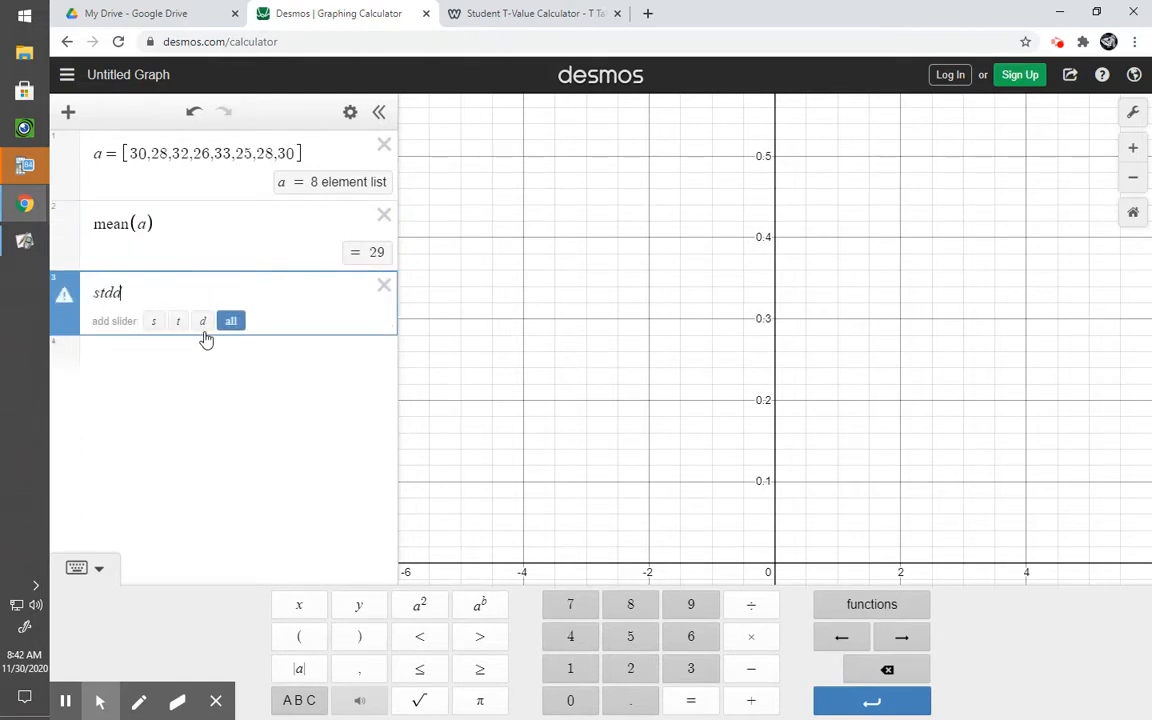
{"action": "type", "text": "ev(a)"}
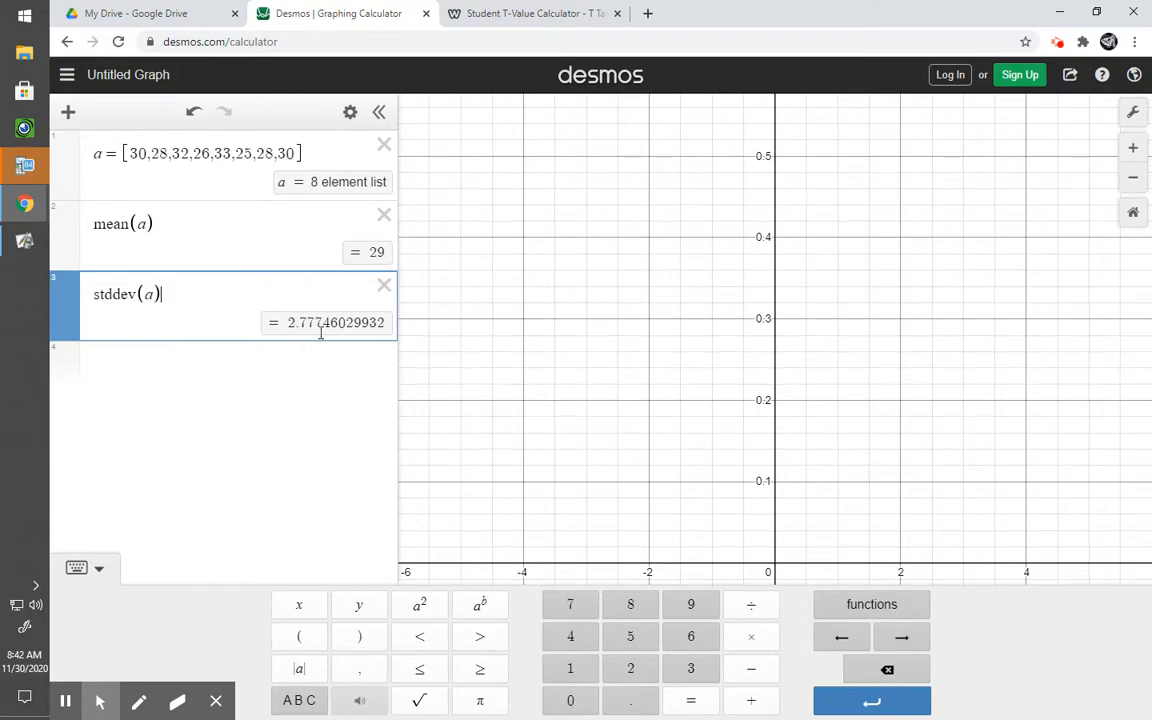
Switch to ActivInspire and handwrite x̄ = 29 and σ = 2.78 below the problem text.
{"action": "left_click", "coordinate": [25, 243]}
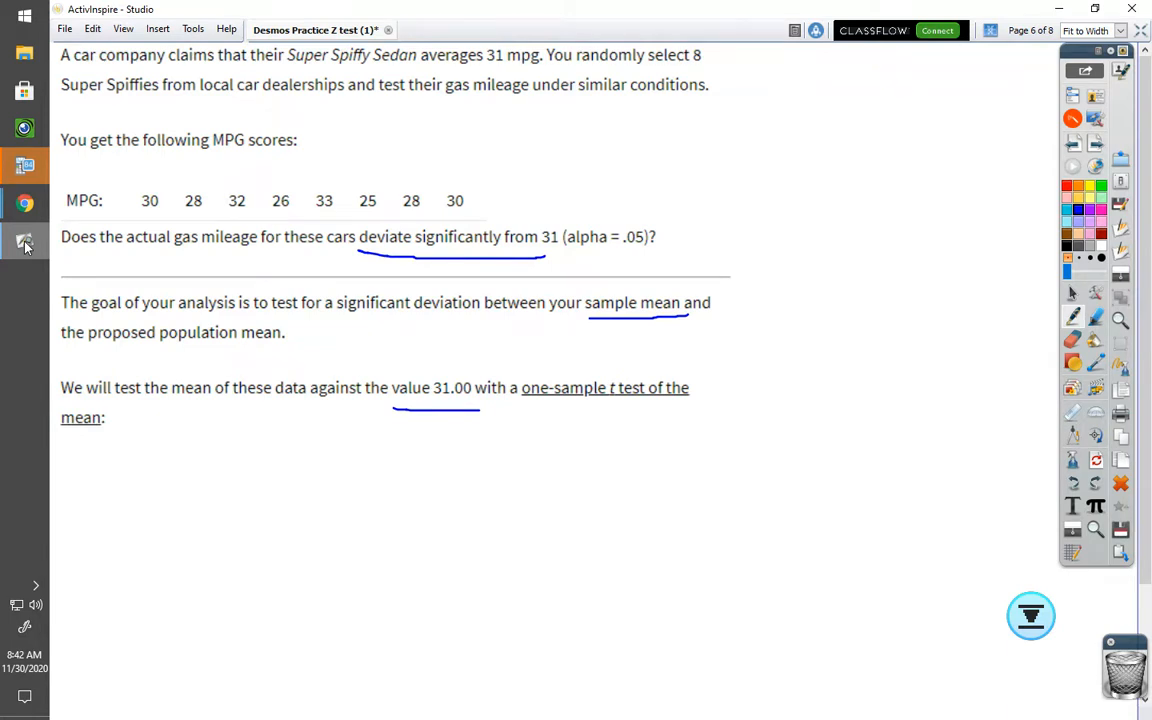
{"action": "mouse_move", "coordinate": [158, 447]}
{"action": "left_mouse_down"}
{"action": "mouse_move", "coordinate": [143, 476]}
{"action": "mouse_move", "coordinate": [162, 485]}
{"action": "mouse_move", "coordinate": [170, 434]}
{"action": "mouse_move", "coordinate": [190, 458]}
{"action": "left_mouse_up"}
{"action": "mouse_move", "coordinate": [175, 467]}
{"action": "left_mouse_down"}
{"action": "mouse_move", "coordinate": [236, 482]}
{"action": "mouse_move", "coordinate": [262, 458]}
{"action": "mouse_move", "coordinate": [264, 480]}
{"action": "left_mouse_up"}
{"action": "left_click", "coordinate": [210, 449]}
{"action": "left_click_drag", "start_coordinate": [160, 502], "coordinate": [196, 511]}
{"action": "mouse_move", "coordinate": [185, 519]}
{"action": "left_mouse_down"}
{"action": "mouse_move", "coordinate": [254, 536]}
{"action": "mouse_move", "coordinate": [296, 508]}
{"action": "left_mouse_up"}
{"action": "left_click", "coordinate": [237, 530]}
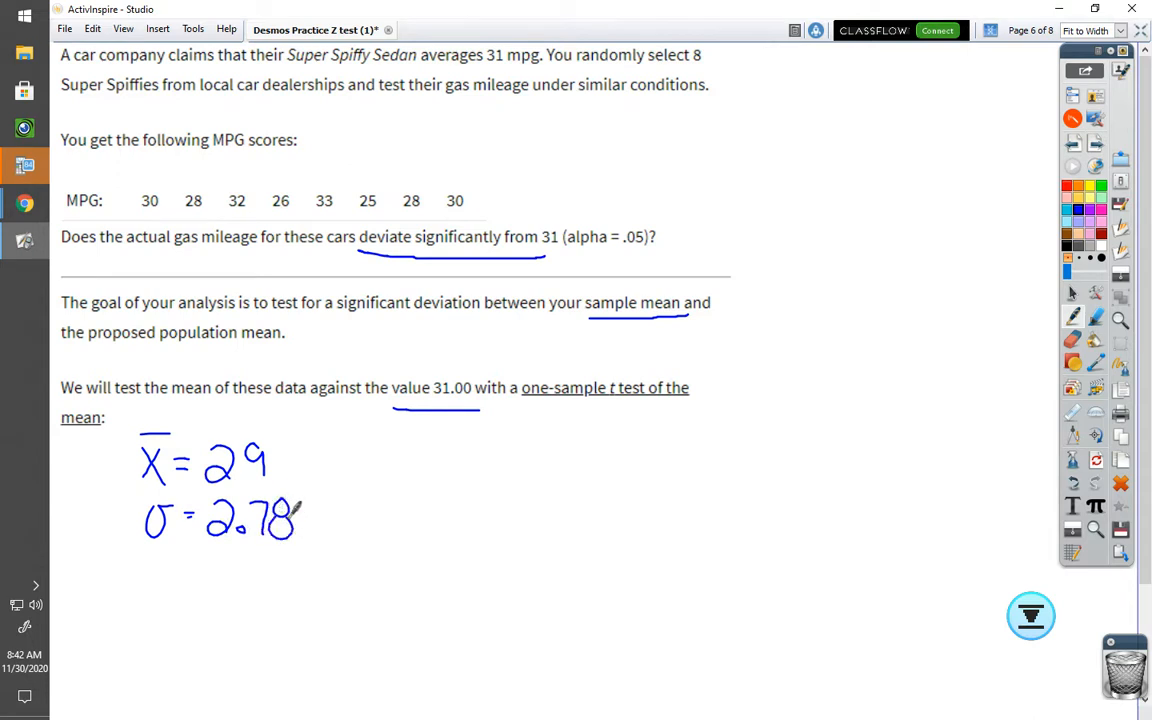
Handwrite the test statistic t as (29 − 31) divided by 2.78/√8, beside the mean and standard deviation.
{"action": "mouse_move", "coordinate": [364, 458]}
{"action": "left_mouse_down"}
{"action": "mouse_move", "coordinate": [377, 496]}
{"action": "mouse_move", "coordinate": [378, 474]}
{"action": "mouse_move", "coordinate": [403, 469]}
{"action": "left_mouse_up"}
{"action": "left_click_drag", "start_coordinate": [392, 482], "coordinate": [404, 481]}
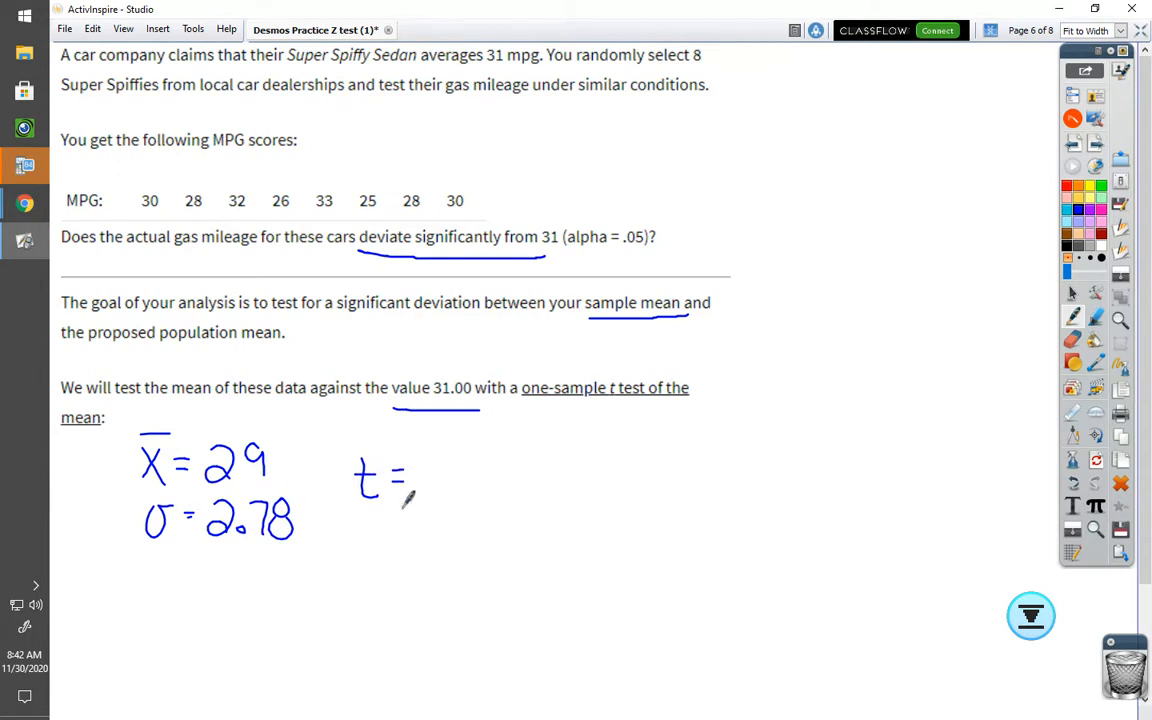
{"action": "mouse_move", "coordinate": [453, 440]}
{"action": "left_mouse_down"}
{"action": "mouse_move", "coordinate": [478, 467]}
{"action": "mouse_move", "coordinate": [503, 433]}
{"action": "mouse_move", "coordinate": [493, 465]}
{"action": "mouse_move", "coordinate": [522, 449]}
{"action": "mouse_move", "coordinate": [529, 464]}
{"action": "mouse_move", "coordinate": [551, 462]}
{"action": "left_mouse_up"}
{"action": "left_click_drag", "start_coordinate": [438, 470], "coordinate": [571, 468]}
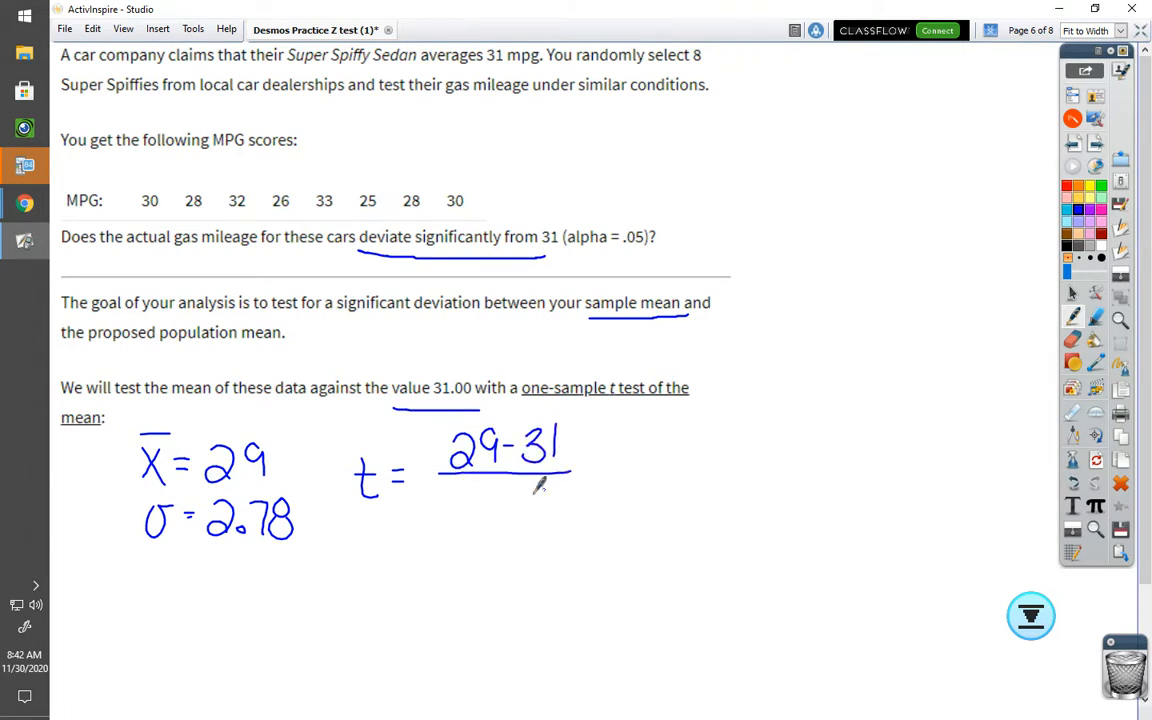
{"action": "mouse_move", "coordinate": [498, 486]}
{"action": "left_mouse_down"}
{"action": "mouse_move", "coordinate": [501, 511]}
{"action": "mouse_move", "coordinate": [545, 504]}
{"action": "left_mouse_up"}
{"action": "left_click", "coordinate": [506, 508]}
{"action": "left_click_drag", "start_coordinate": [455, 520], "coordinate": [570, 516]}
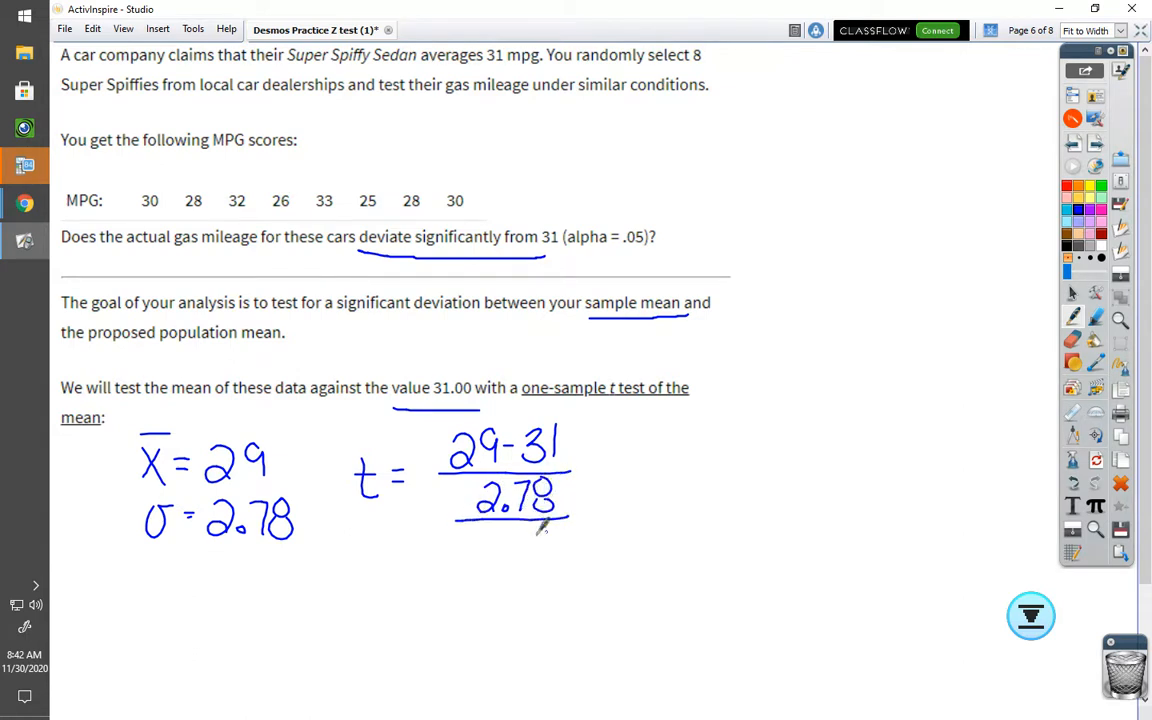
{"action": "mouse_move", "coordinate": [487, 543]}
{"action": "left_mouse_down"}
{"action": "mouse_move", "coordinate": [536, 531]}
{"action": "mouse_move", "coordinate": [510, 562]}
{"action": "mouse_move", "coordinate": [520, 548]}
{"action": "left_mouse_up"}
Complete the handwritten t equation with an equals sign and the result −2.03.
{"action": "mouse_move", "coordinate": [590, 465]}
{"action": "left_mouse_down"}
{"action": "mouse_move", "coordinate": [618, 461]}
{"action": "mouse_move", "coordinate": [610, 472]}
{"action": "left_mouse_up"}
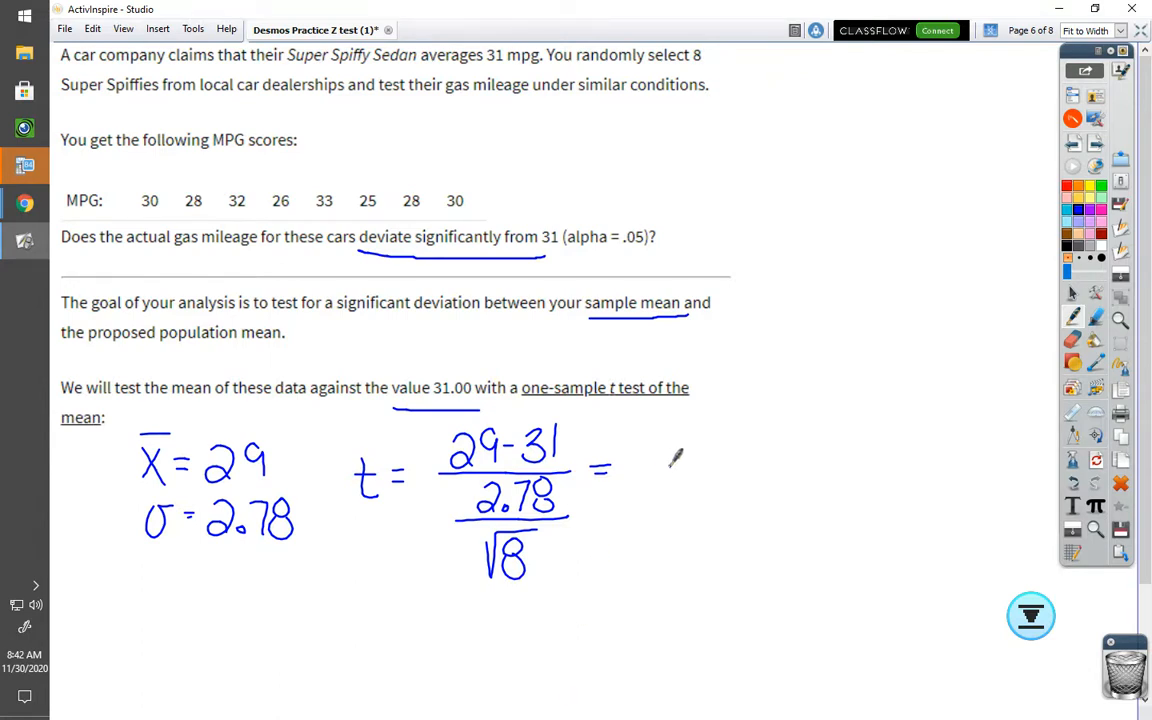
{"action": "left_click_drag", "start_coordinate": [643, 468], "coordinate": [711, 479]}
{"action": "left_click", "coordinate": [717, 481]}
{"action": "mouse_move", "coordinate": [748, 440]}
{"action": "left_mouse_down"}
{"action": "mouse_move", "coordinate": [786, 452]}
{"action": "mouse_move", "coordinate": [777, 483]}
{"action": "left_mouse_up"}
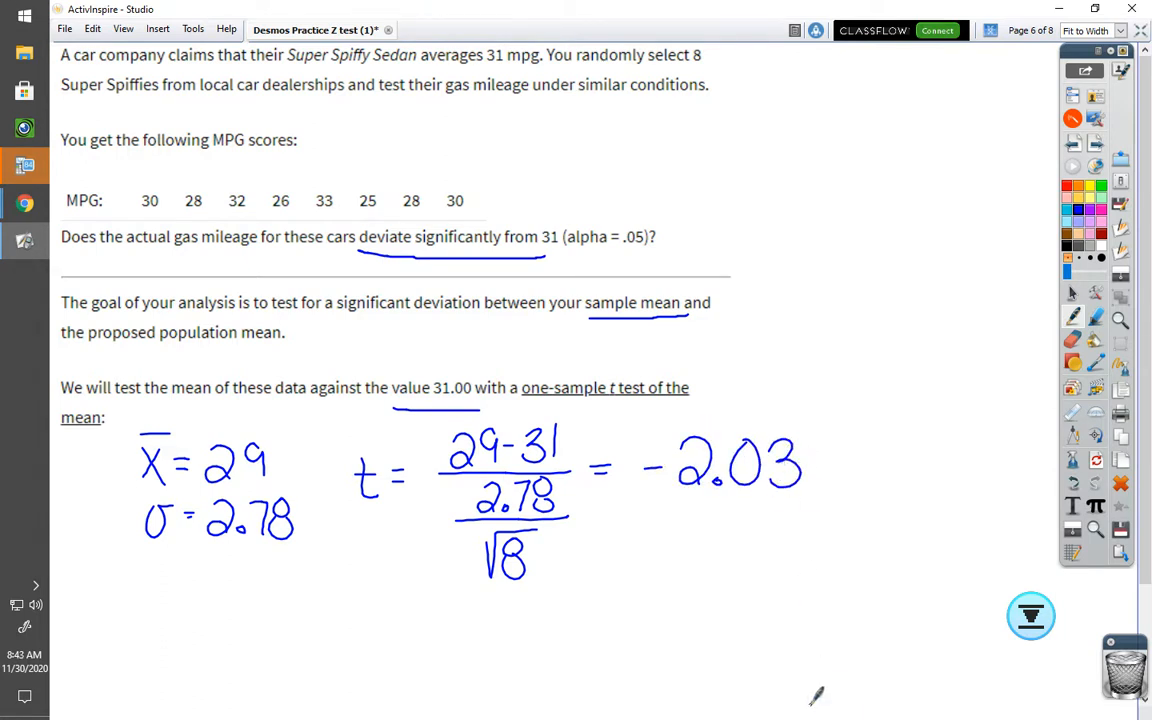
Sketch a bell curve below the t result with a vertical centre line labelled 0.
{"action": "left_click_drag", "start_coordinate": [1145, 443], "coordinate": [1146, 555]}
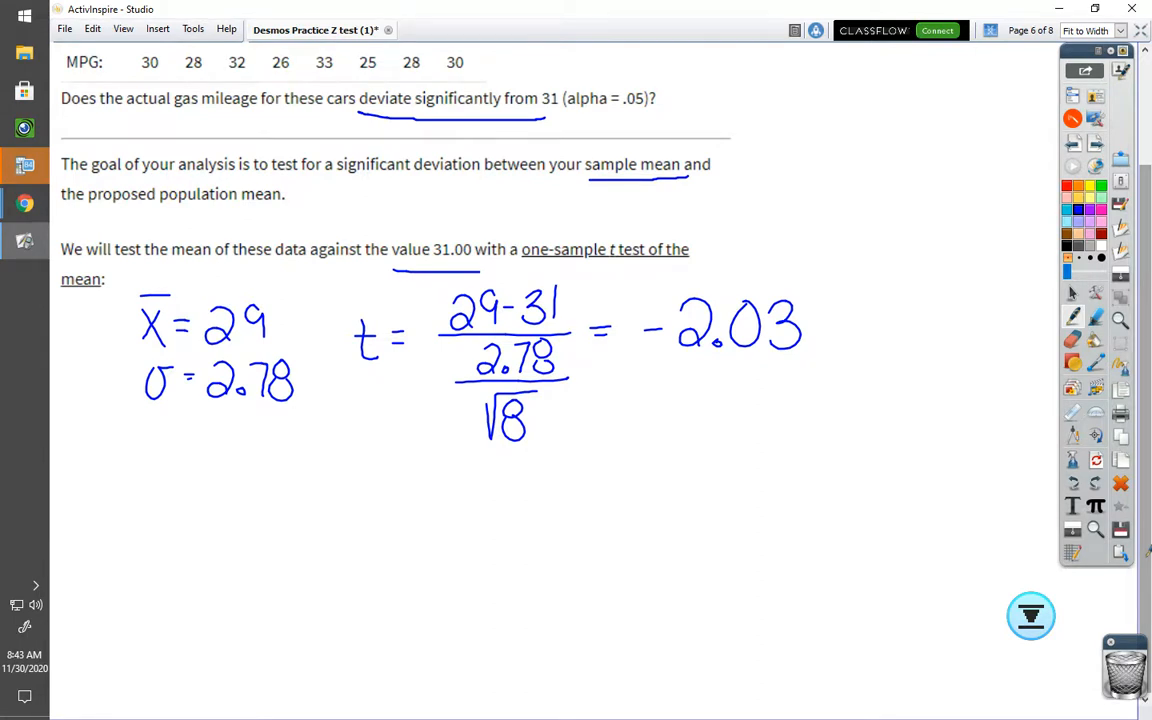
{"action": "mouse_move", "coordinate": [617, 497]}
{"action": "left_mouse_down"}
{"action": "mouse_move", "coordinate": [720, 458]}
{"action": "mouse_move", "coordinate": [834, 370]}
{"action": "mouse_move", "coordinate": [962, 482]}
{"action": "mouse_move", "coordinate": [975, 513]}
{"action": "left_mouse_up"}
{"action": "left_click_drag", "start_coordinate": [799, 372], "coordinate": [800, 508]}
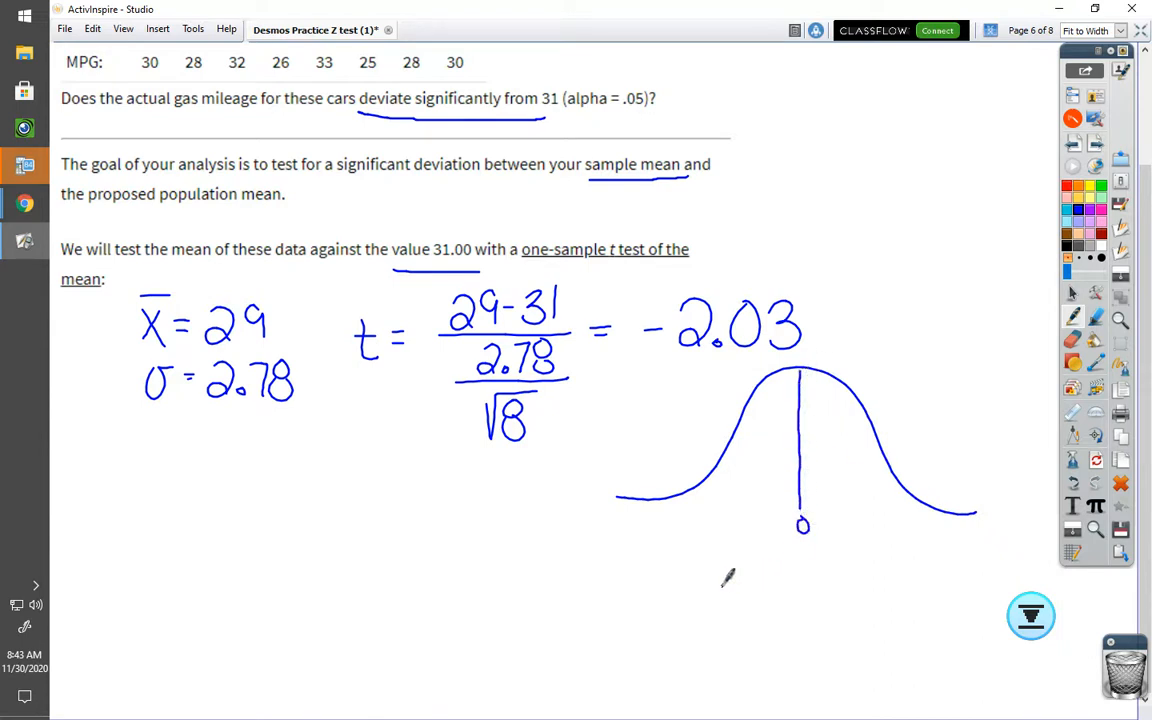
Mark −2.03 under the bell curve's left side, and shade the tail beyond it with an arrow labelled "Pvalue".
{"action": "mouse_move", "coordinate": [660, 531]}
{"action": "left_mouse_down"}
{"action": "mouse_move", "coordinate": [694, 540]}
{"action": "mouse_move", "coordinate": [712, 522]}
{"action": "mouse_move", "coordinate": [722, 544]}
{"action": "left_mouse_up"}
{"action": "left_click", "coordinate": [697, 540]}
{"action": "left_click_drag", "start_coordinate": [683, 496], "coordinate": [620, 500]}
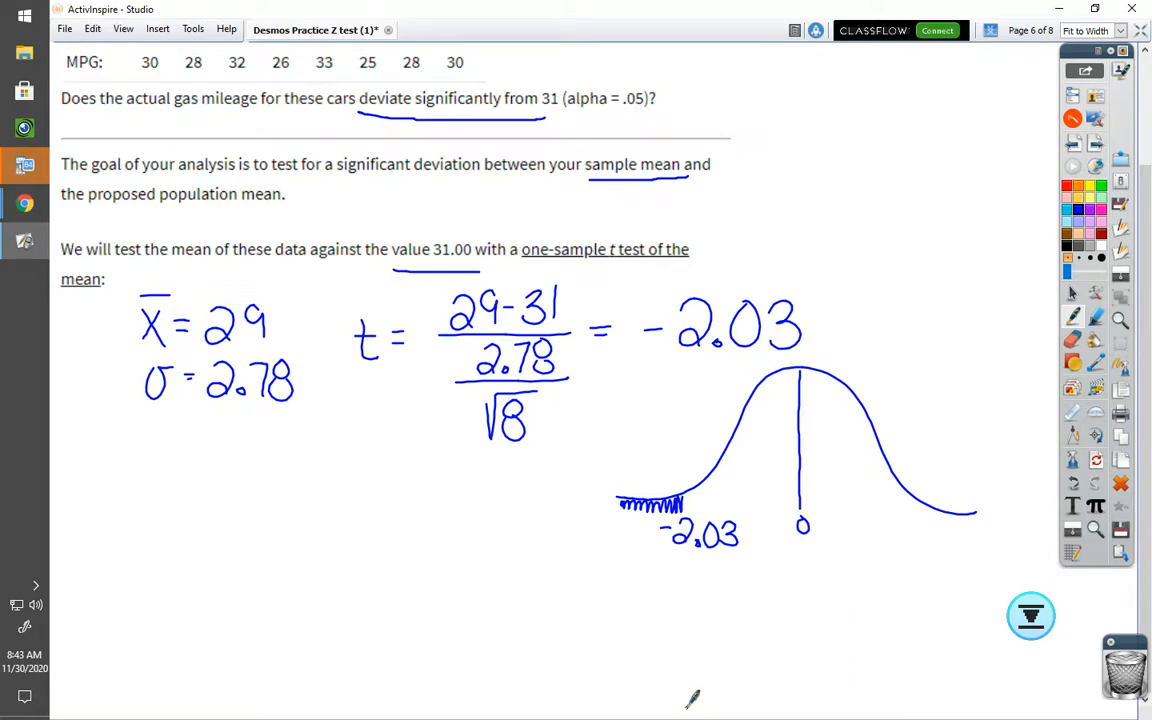
{"action": "mouse_move", "coordinate": [646, 437]}
{"action": "left_mouse_down"}
{"action": "mouse_move", "coordinate": [646, 492]}
{"action": "mouse_move", "coordinate": [655, 481]}
{"action": "left_mouse_up"}
{"action": "mouse_move", "coordinate": [637, 425]}
{"action": "left_mouse_down"}
{"action": "mouse_move", "coordinate": [648, 400]}
{"action": "mouse_move", "coordinate": [676, 424]}
{"action": "mouse_move", "coordinate": [706, 424]}
{"action": "left_mouse_up"}
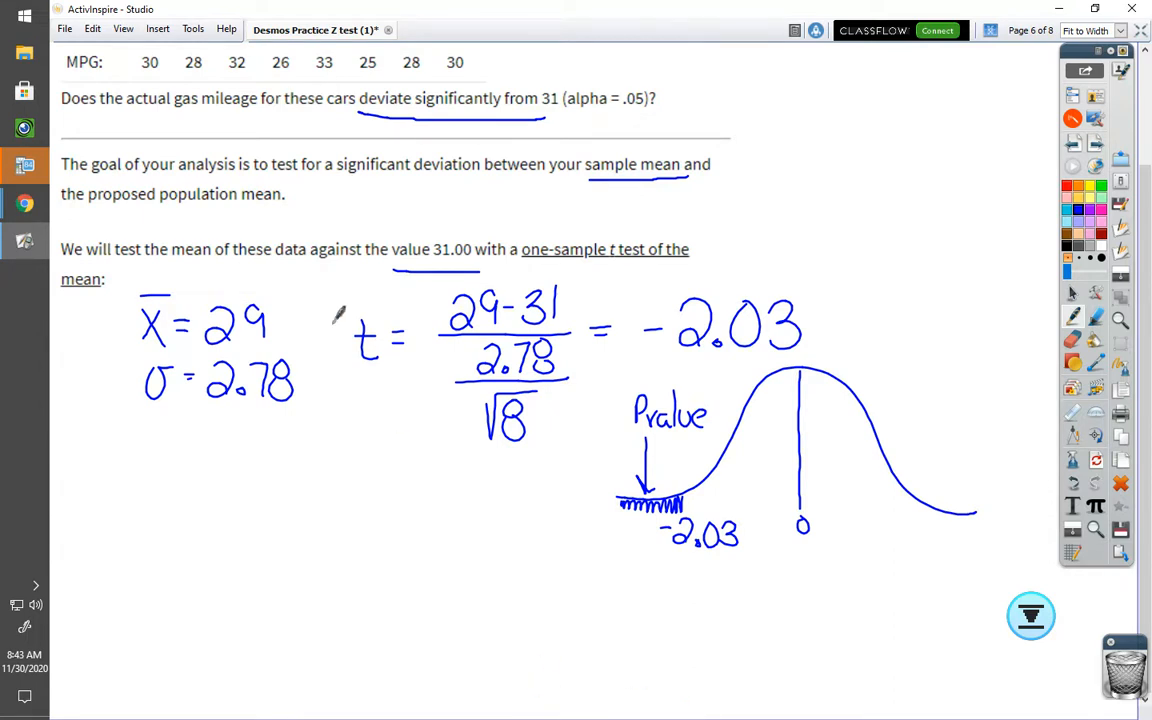
Switch to the Desmos calculator and plot a t-distribution with 7 degrees of freedom, tdist(7), in a new expression.
{"action": "mouse_move", "coordinate": [30, 200]}
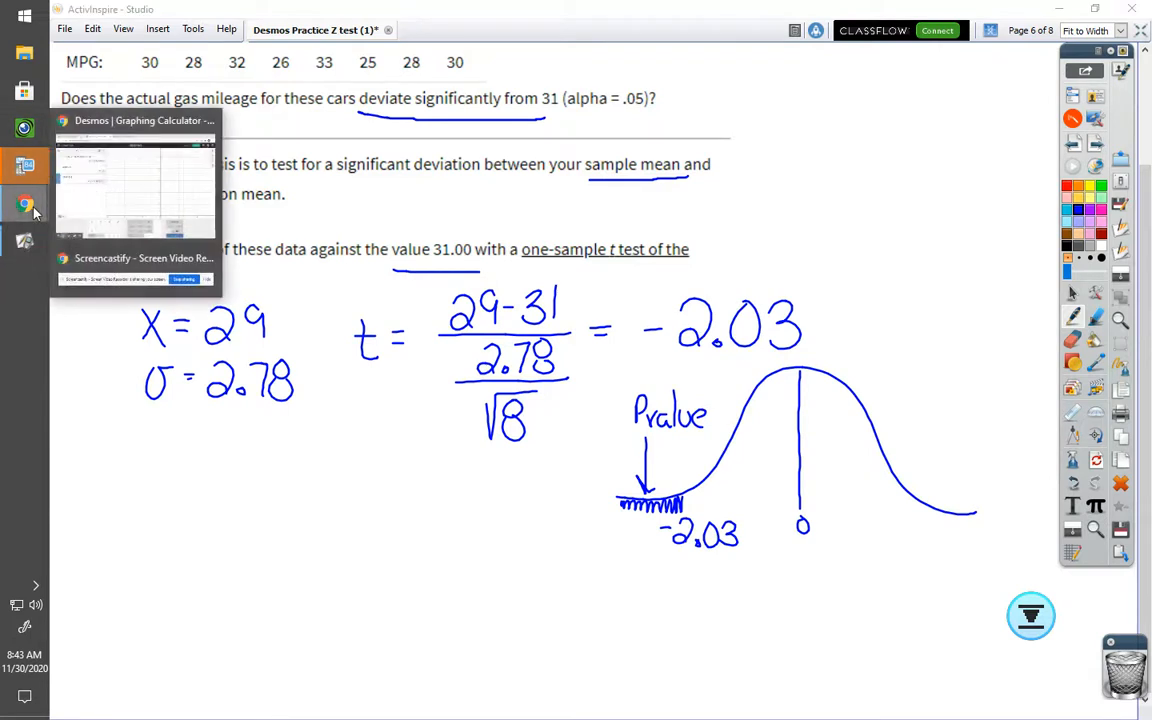
{"action": "left_click", "coordinate": [112, 169]}
{"action": "left_click", "coordinate": [206, 381]}
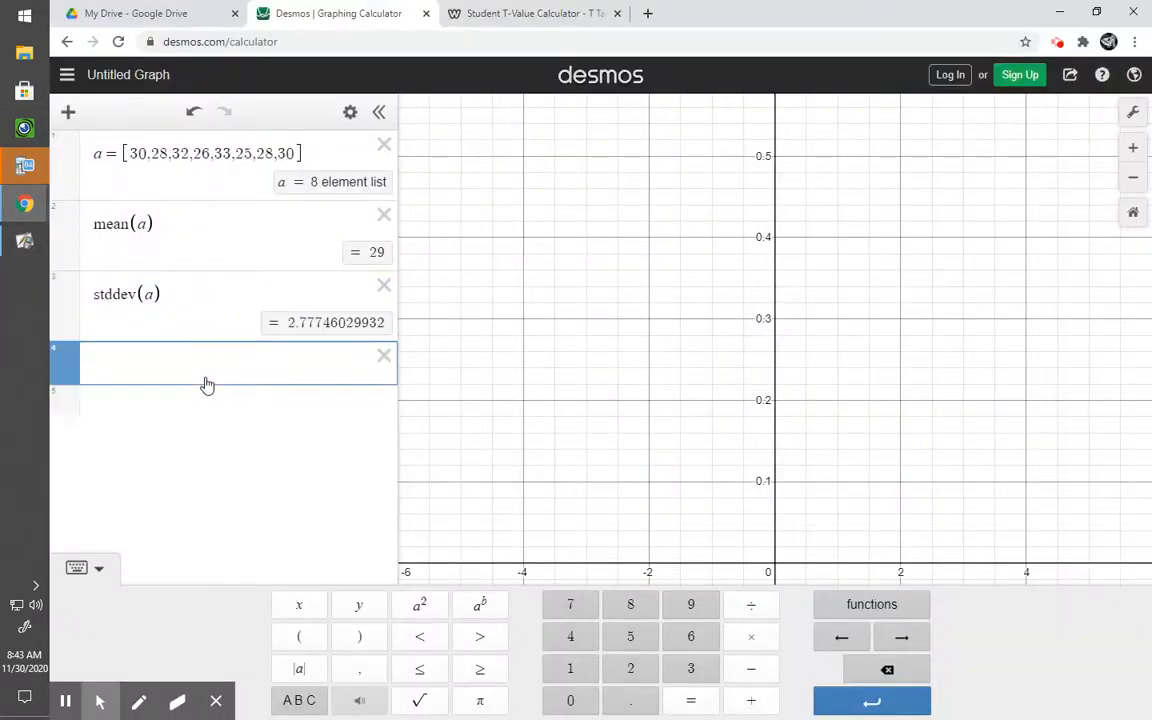
{"action": "left_click", "coordinate": [858, 602]}
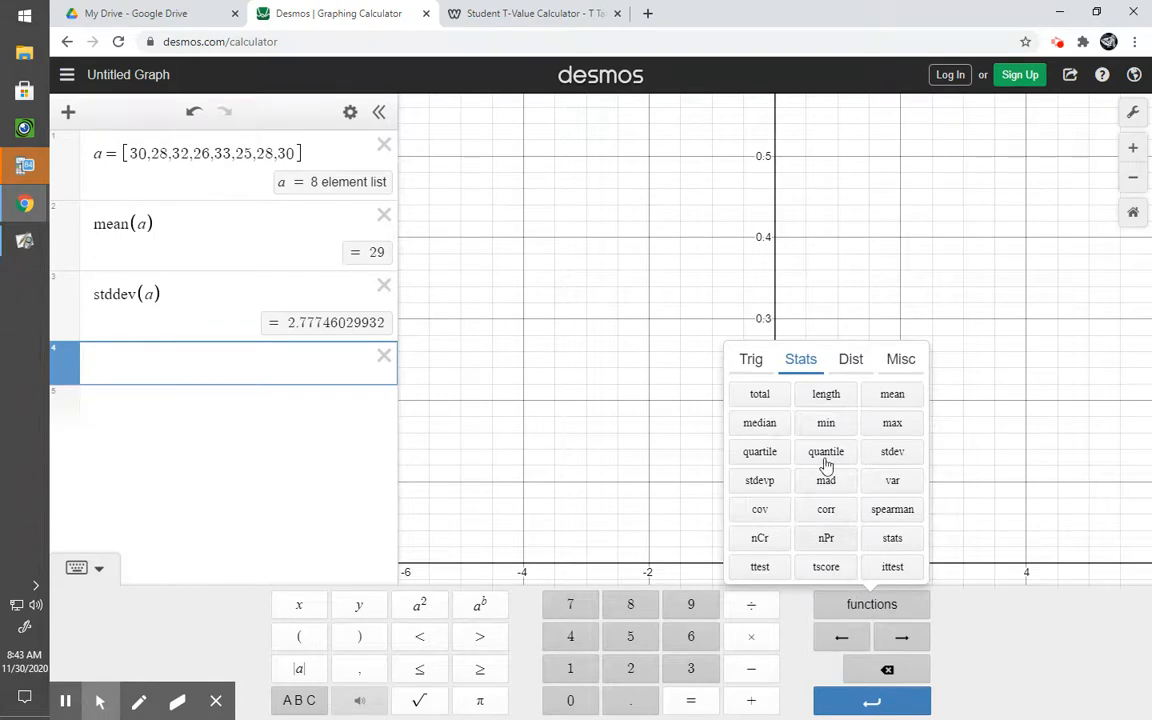
{"action": "left_click", "coordinate": [853, 363]}
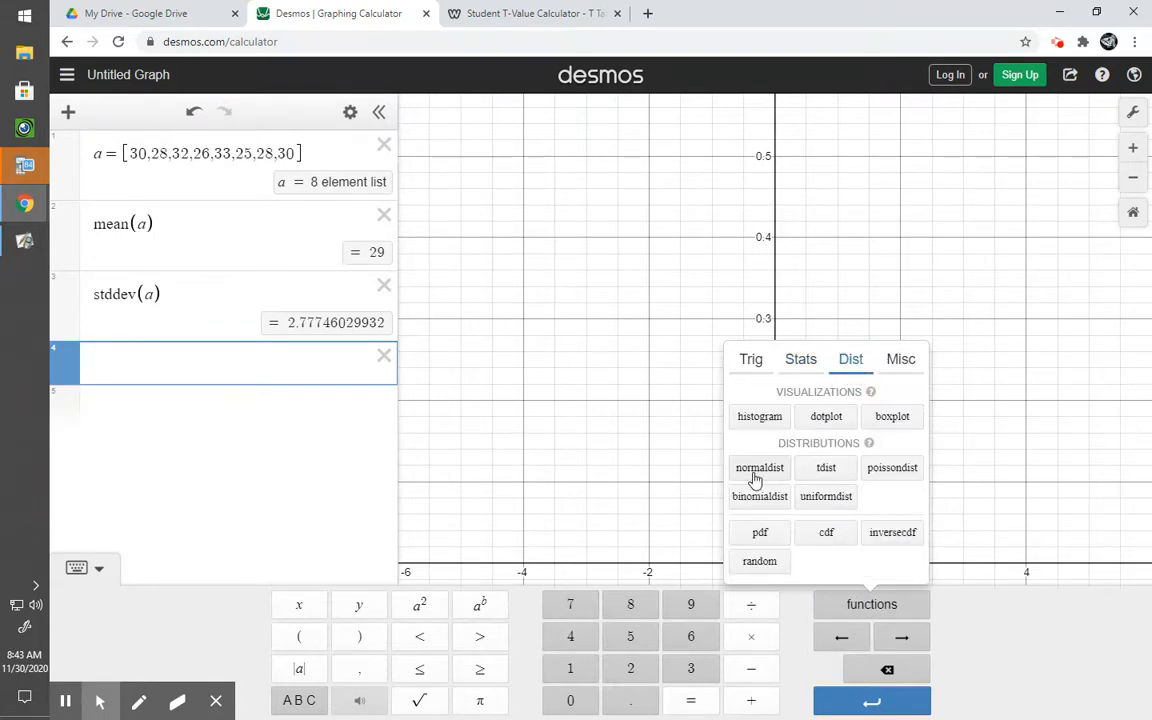
{"action": "left_click", "coordinate": [829, 470]}
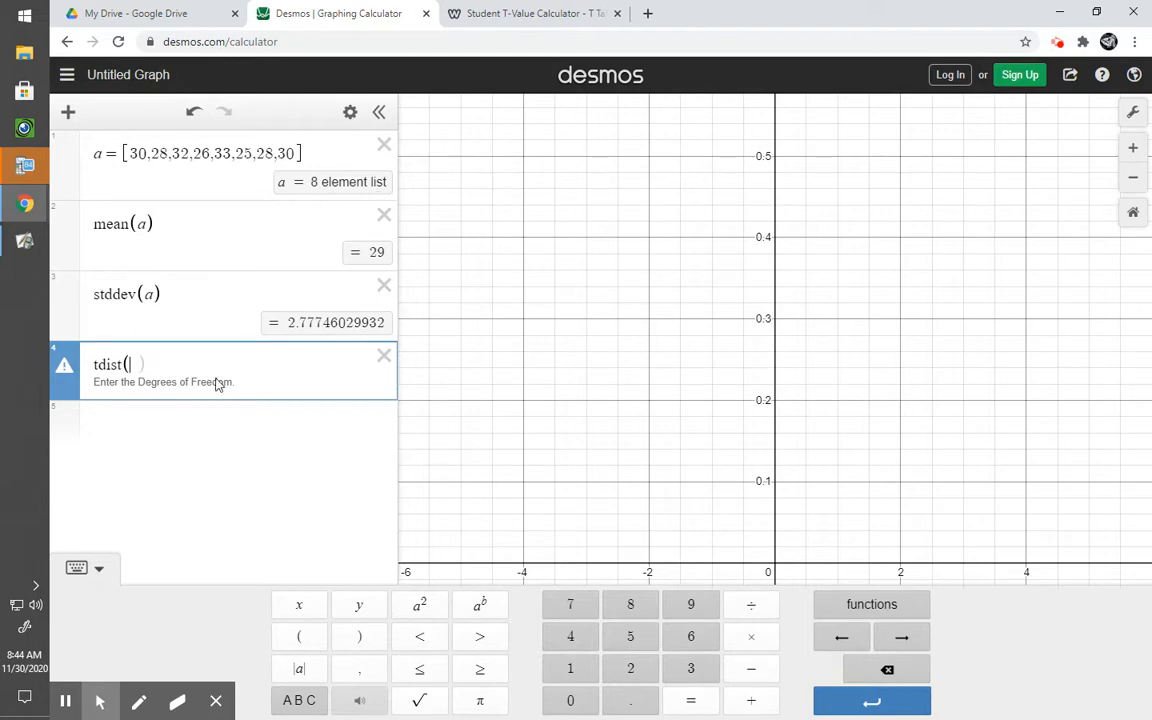
{"action": "type", "text": "7"}
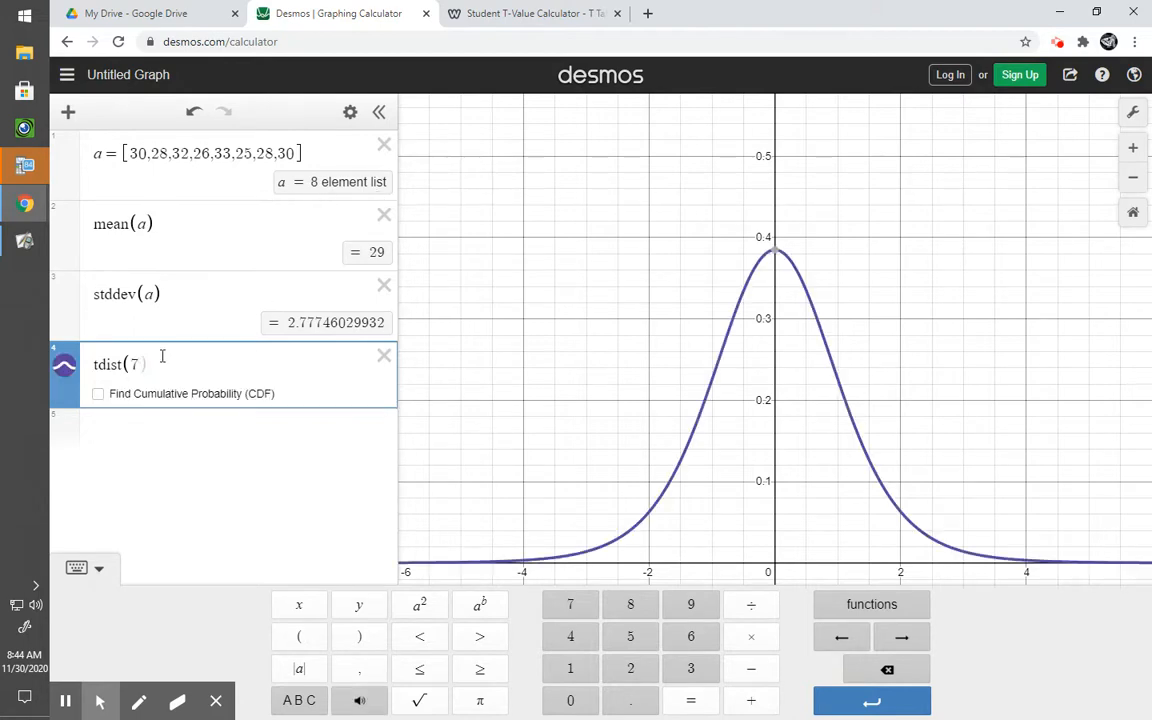
Find the cumulative probability of the tdist(7) distribution up to a maximum of −2.03.
{"action": "left_click", "coordinate": [98, 395]}
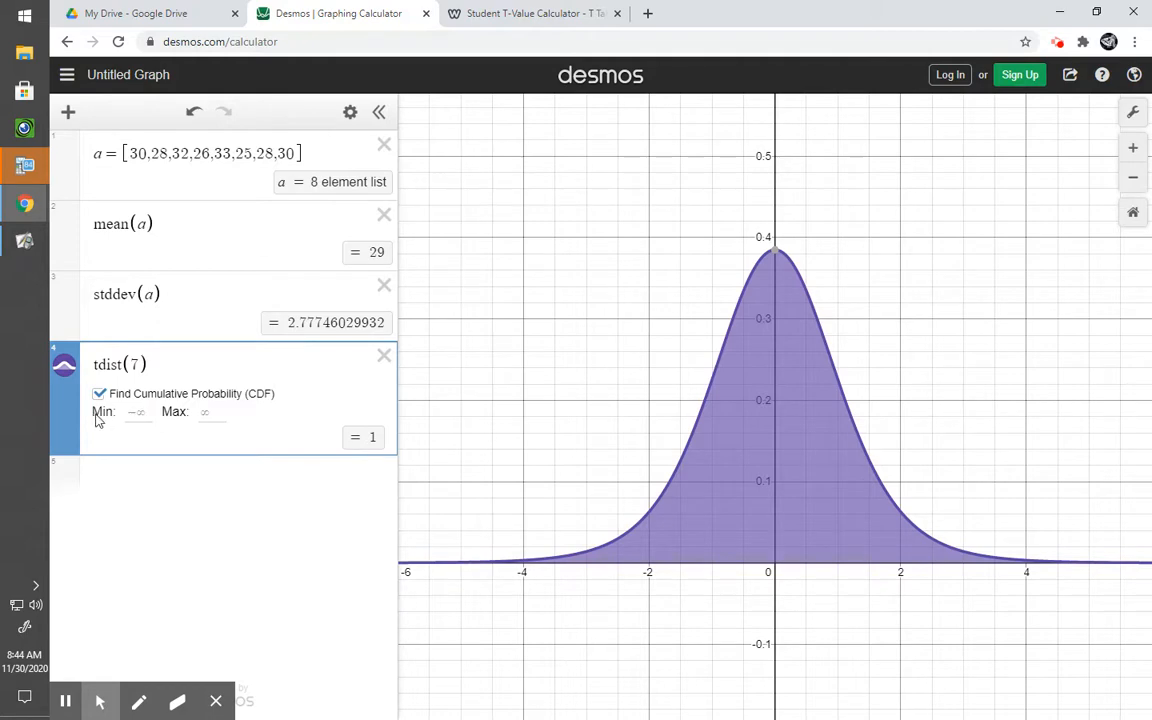
{"action": "left_click", "coordinate": [206, 412]}
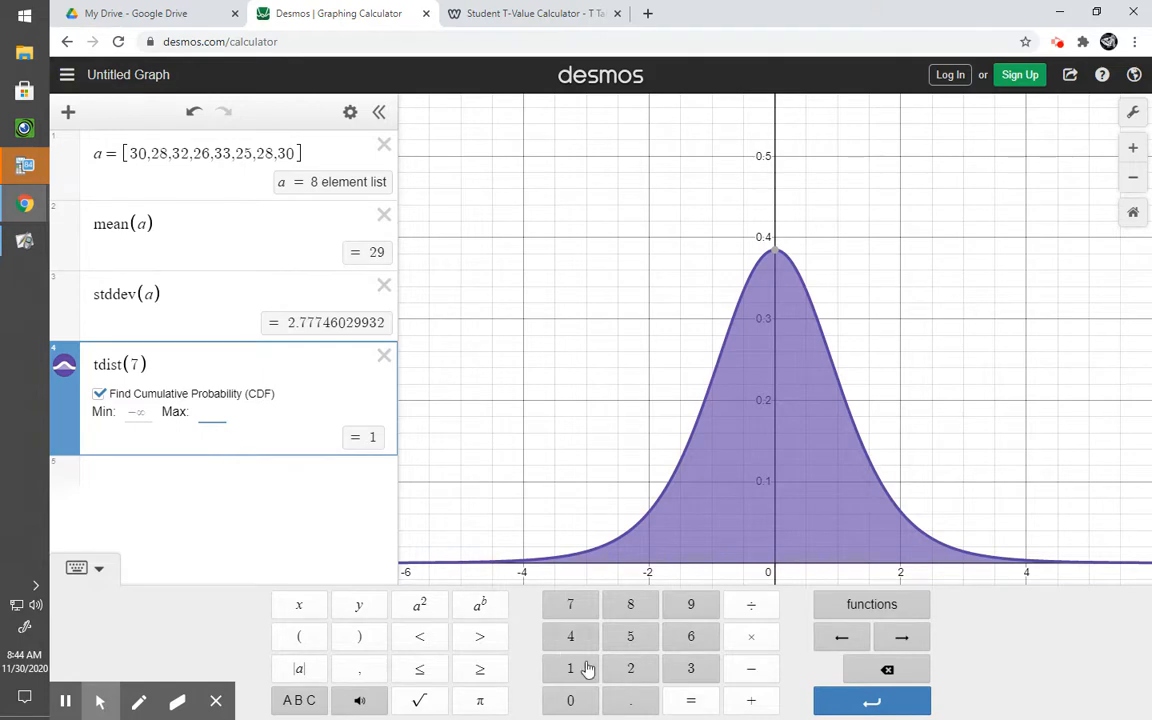
{"action": "left_click", "coordinate": [751, 668]}
{"action": "left_click", "coordinate": [630, 668]}
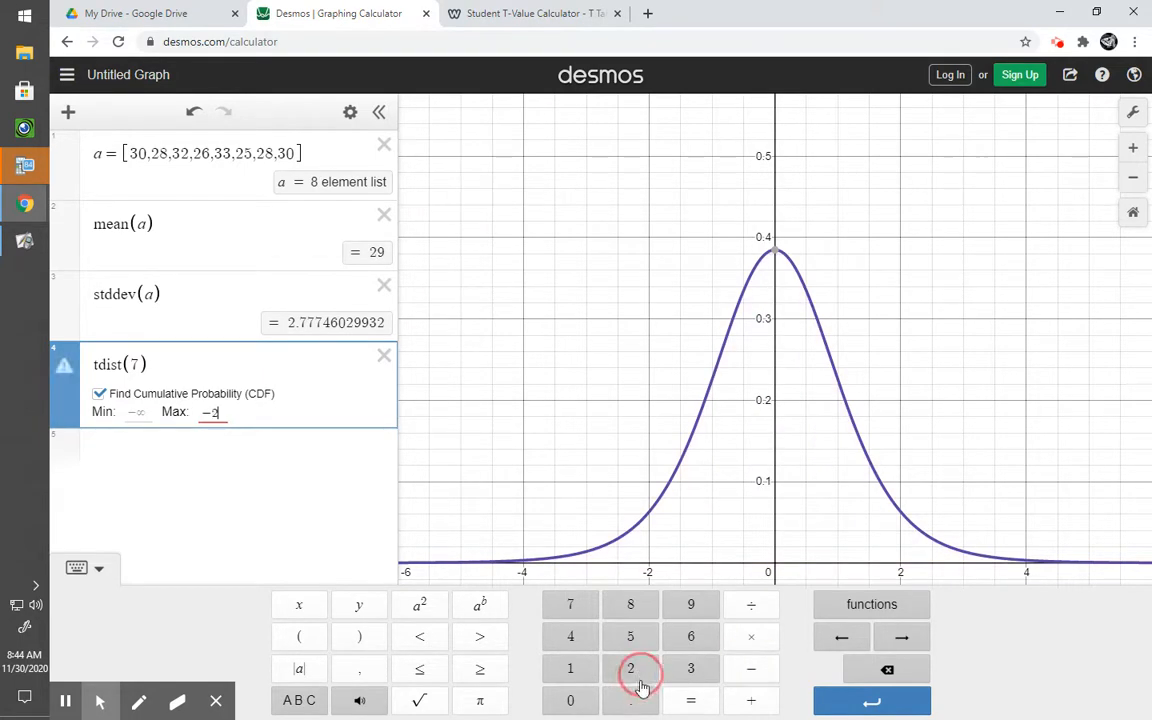
{"action": "left_click", "coordinate": [630, 700]}
{"action": "left_click", "coordinate": [570, 700]}
{"action": "left_click", "coordinate": [692, 666]}
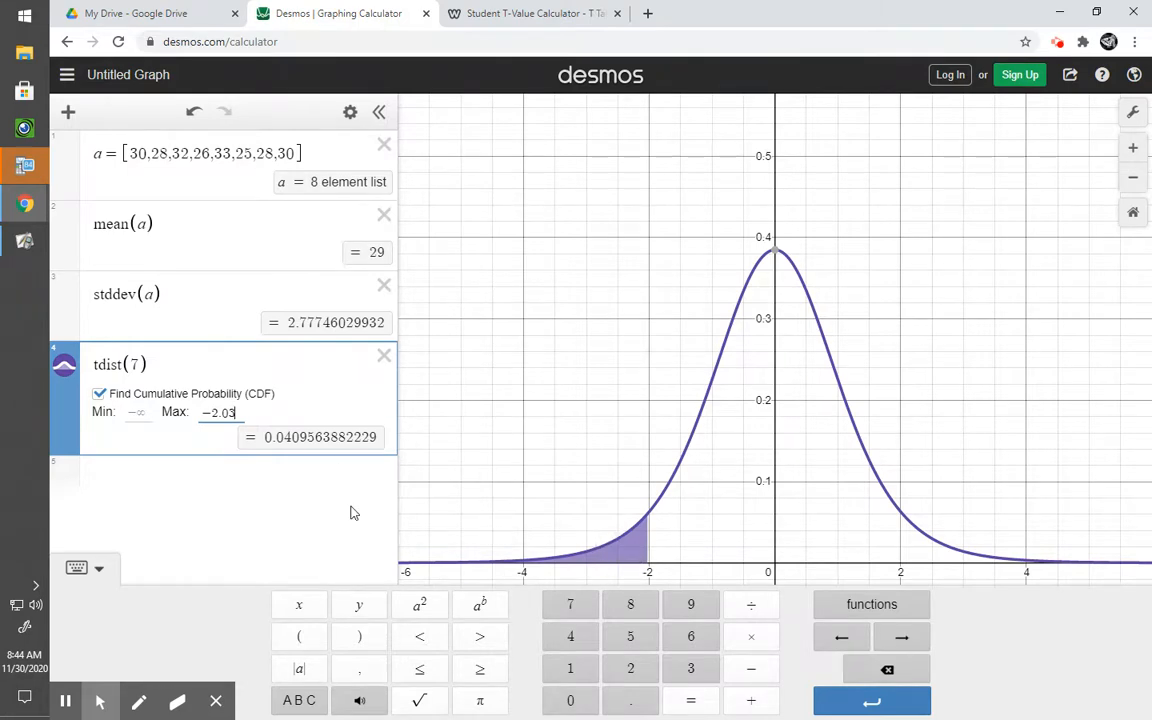
Switch to ActivInspire and handwrite 0.04 beneath the "Pvalue" label at the bell curve's left tail.
{"action": "left_click", "coordinate": [24, 245]}
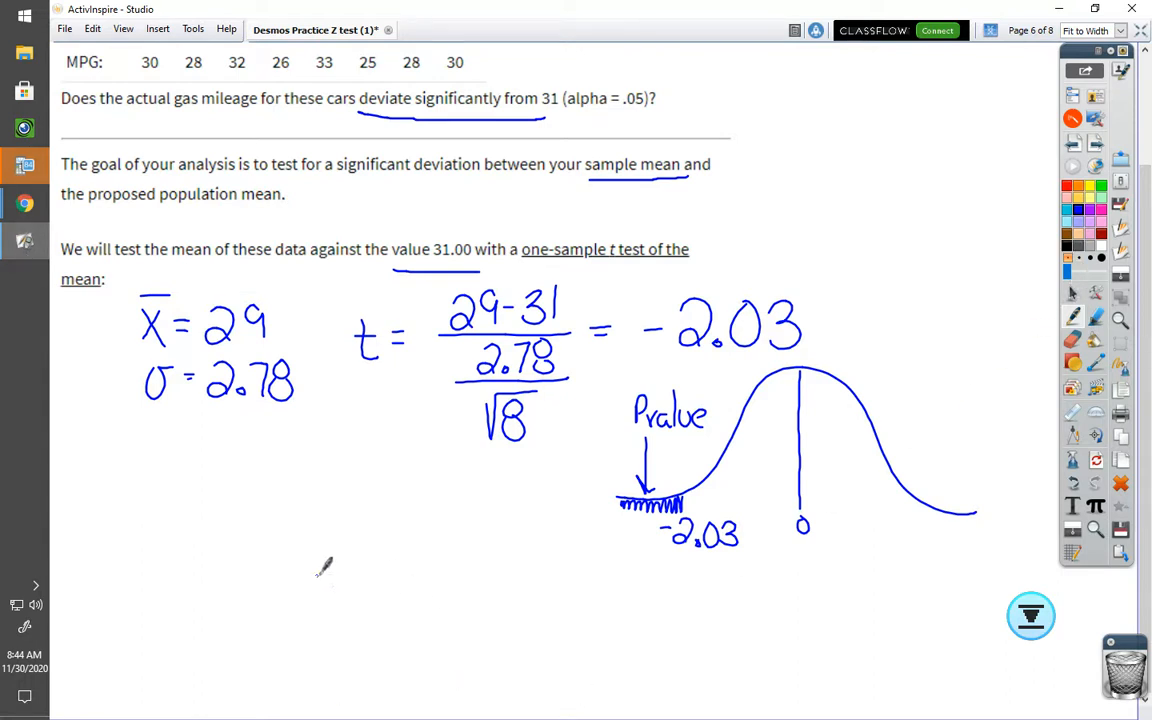
{"action": "mouse_move", "coordinate": [664, 445]}
{"action": "left_mouse_down"}
{"action": "mouse_move", "coordinate": [657, 463]}
{"action": "mouse_move", "coordinate": [668, 447]}
{"action": "mouse_move", "coordinate": [716, 458]}
{"action": "left_mouse_up"}
{"action": "left_click", "coordinate": [680, 466]}
{"action": "left_click_drag", "start_coordinate": [712, 444], "coordinate": [711, 468]}
Draw a curved arrow from the left 0.04 to the bell curve's right tail, shade that tail and label it 0.04.
{"action": "mouse_move", "coordinate": [731, 425]}
{"action": "left_mouse_down"}
{"action": "mouse_move", "coordinate": [865, 400]}
{"action": "mouse_move", "coordinate": [950, 458]}
{"action": "left_mouse_up"}
{"action": "mouse_move", "coordinate": [898, 493]}
{"action": "left_mouse_down"}
{"action": "mouse_move", "coordinate": [906, 515]}
{"action": "mouse_move", "coordinate": [965, 515]}
{"action": "left_mouse_up"}
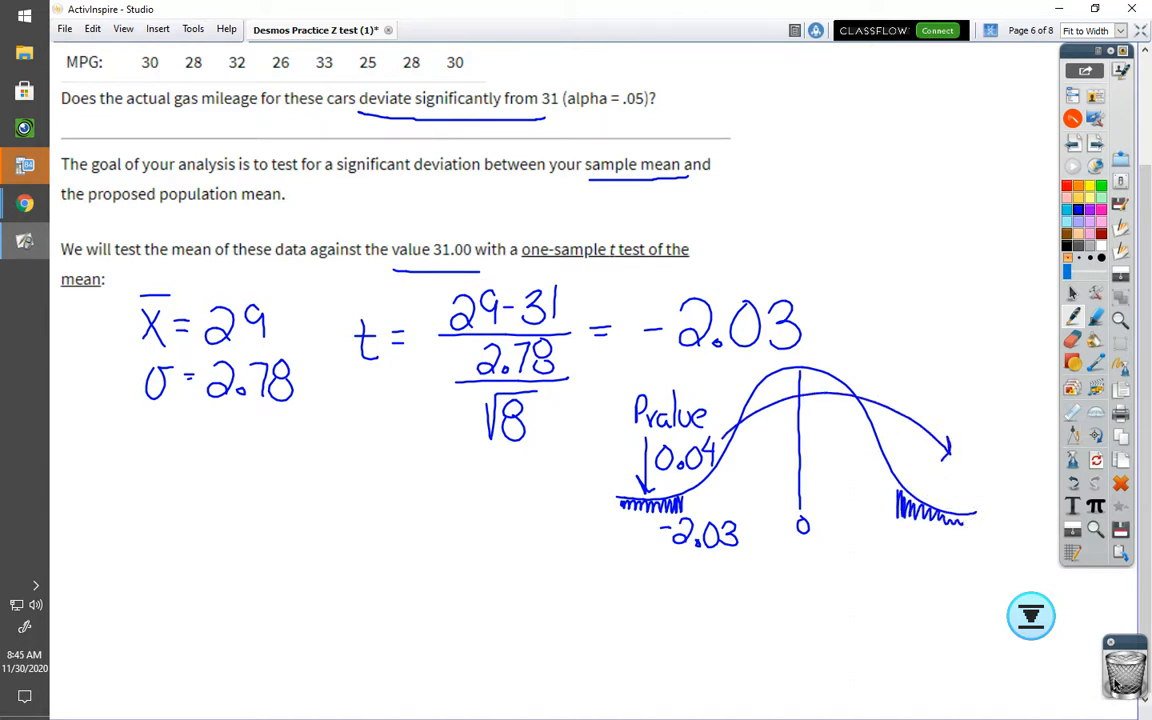
{"action": "left_click_drag", "start_coordinate": [955, 460], "coordinate": [1020, 478]}
{"action": "left_click", "coordinate": [977, 483]}
{"action": "left_click_drag", "start_coordinate": [1014, 456], "coordinate": [1016, 490]}
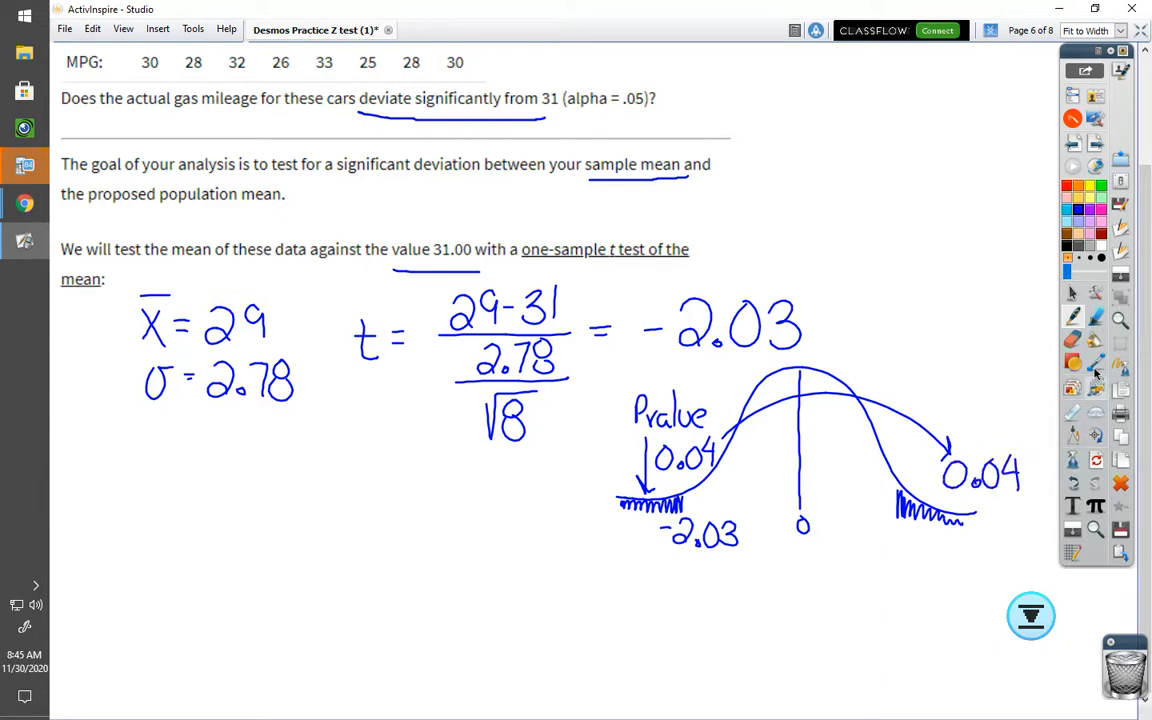
Handwrite P = 2(0.04) = 0.08 in black below the mean and standard deviation values.
{"action": "left_click", "coordinate": [1066, 245]}
{"action": "mouse_move", "coordinate": [114, 440]}
{"action": "left_mouse_down"}
{"action": "mouse_move", "coordinate": [116, 492]}
{"action": "mouse_move", "coordinate": [116, 462]}
{"action": "mouse_move", "coordinate": [152, 467]}
{"action": "left_mouse_up"}
{"action": "mouse_move", "coordinate": [138, 477]}
{"action": "left_mouse_down"}
{"action": "mouse_move", "coordinate": [190, 466]}
{"action": "mouse_move", "coordinate": [203, 487]}
{"action": "left_mouse_up"}
{"action": "mouse_move", "coordinate": [222, 442]}
{"action": "left_mouse_down"}
{"action": "mouse_move", "coordinate": [220, 490]}
{"action": "mouse_move", "coordinate": [246, 450]}
{"action": "mouse_move", "coordinate": [284, 449]}
{"action": "mouse_move", "coordinate": [300, 470]}
{"action": "mouse_move", "coordinate": [327, 469]}
{"action": "left_mouse_up"}
{"action": "left_click", "coordinate": [264, 472]}
{"action": "left_click_drag", "start_coordinate": [318, 446], "coordinate": [318, 486]}
{"action": "mouse_move", "coordinate": [330, 440]}
{"action": "left_mouse_down"}
{"action": "mouse_move", "coordinate": [336, 488]}
{"action": "mouse_move", "coordinate": [362, 465]}
{"action": "left_mouse_up"}
{"action": "mouse_move", "coordinate": [349, 475]}
{"action": "left_mouse_down"}
{"action": "mouse_move", "coordinate": [388, 484]}
{"action": "mouse_move", "coordinate": [398, 449]}
{"action": "mouse_move", "coordinate": [444, 479]}
{"action": "mouse_move", "coordinate": [453, 448]}
{"action": "mouse_move", "coordinate": [470, 468]}
{"action": "mouse_move", "coordinate": [483, 449]}
{"action": "left_mouse_up"}
{"action": "left_click", "coordinate": [424, 479]}
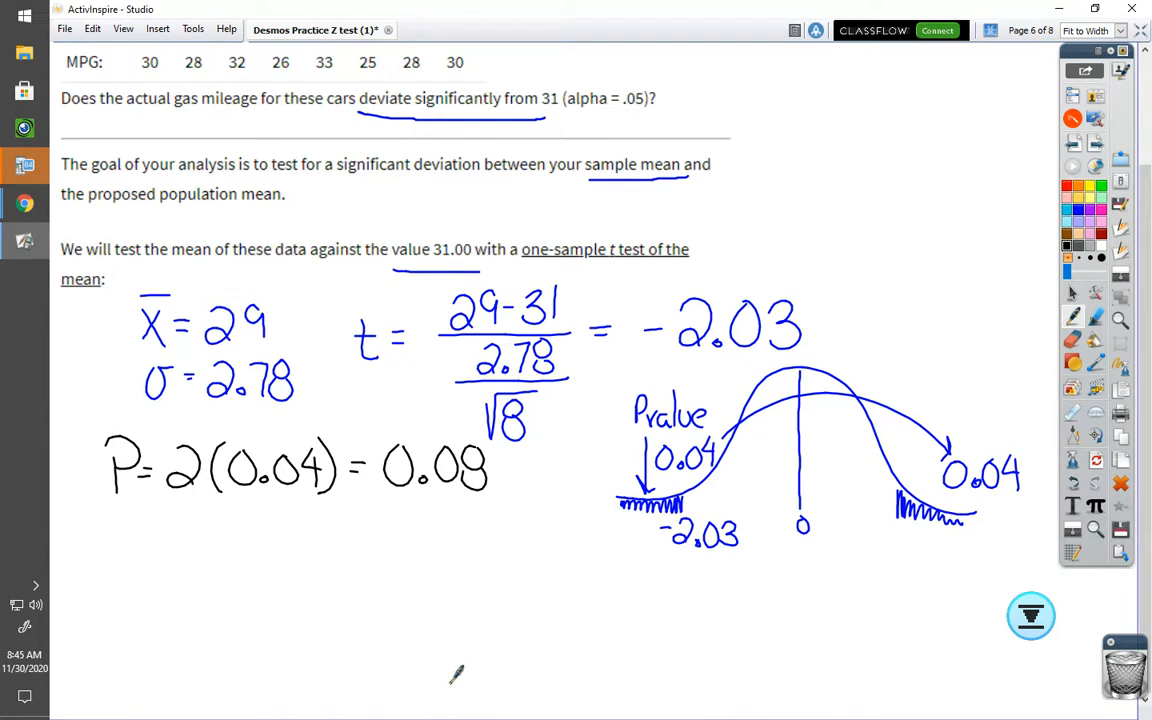
Box "(alpha = .05)?" in red and write "fail to reject" below the P equation.
{"action": "left_click", "coordinate": [1066, 185]}
{"action": "mouse_move", "coordinate": [561, 118]}
{"action": "left_mouse_down"}
{"action": "mouse_move", "coordinate": [579, 118]}
{"action": "mouse_move", "coordinate": [627, 70]}
{"action": "mouse_move", "coordinate": [558, 116]}
{"action": "left_mouse_up"}
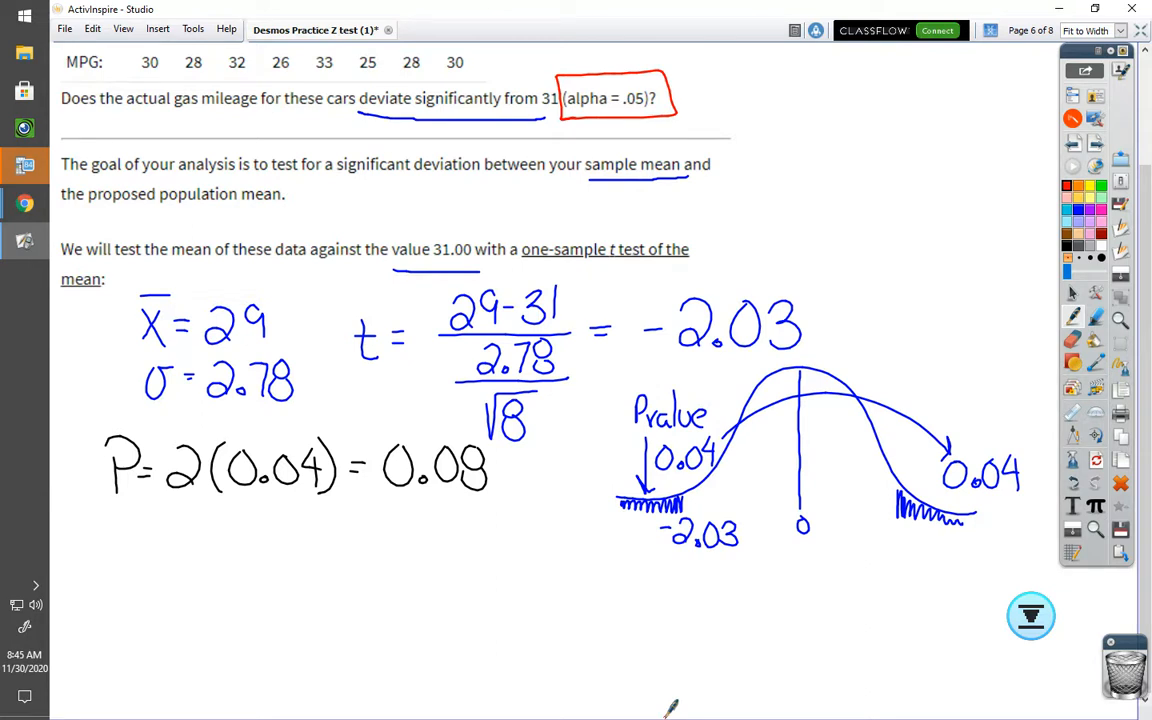
{"action": "left_click_drag", "start_coordinate": [252, 510], "coordinate": [237, 548]}
{"action": "mouse_move", "coordinate": [228, 522]}
{"action": "left_mouse_down"}
{"action": "mouse_move", "coordinate": [300, 512]}
{"action": "mouse_move", "coordinate": [402, 540]}
{"action": "mouse_move", "coordinate": [414, 528]}
{"action": "mouse_move", "coordinate": [472, 526]}
{"action": "left_mouse_up"}
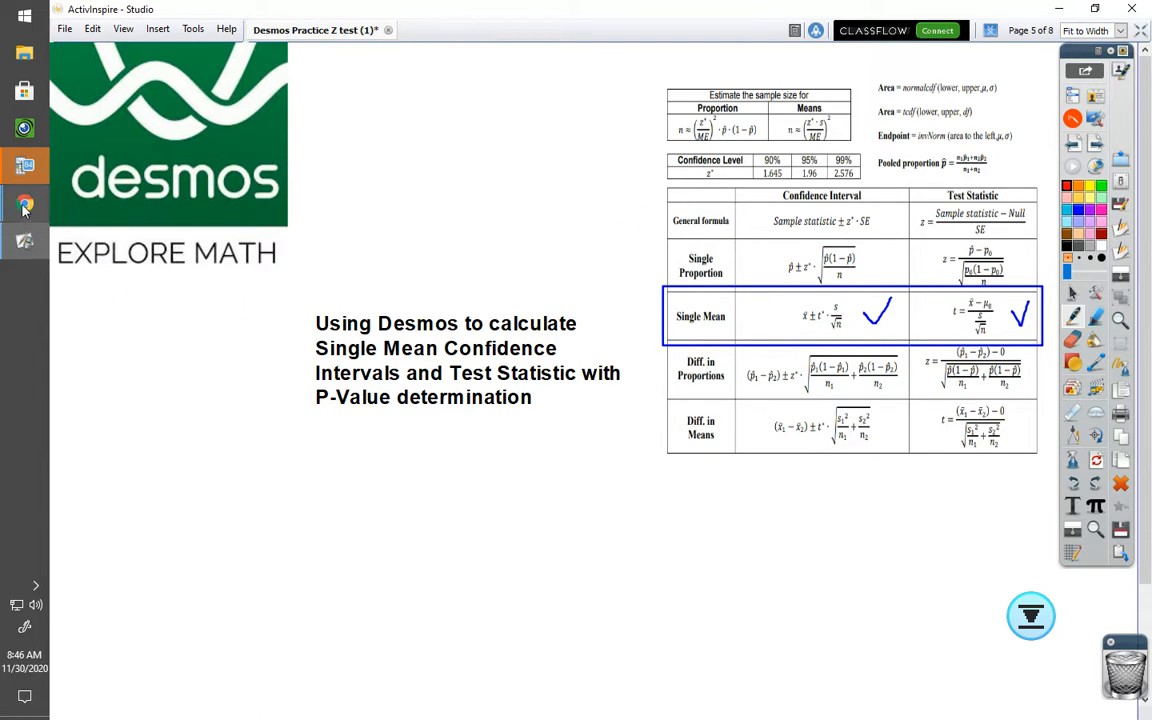
Switch to the Student t-Value Calculator in Chrome and calculate for 7 degrees of freedom and a significance level of .99.
{"action": "mouse_move", "coordinate": [25, 207]}
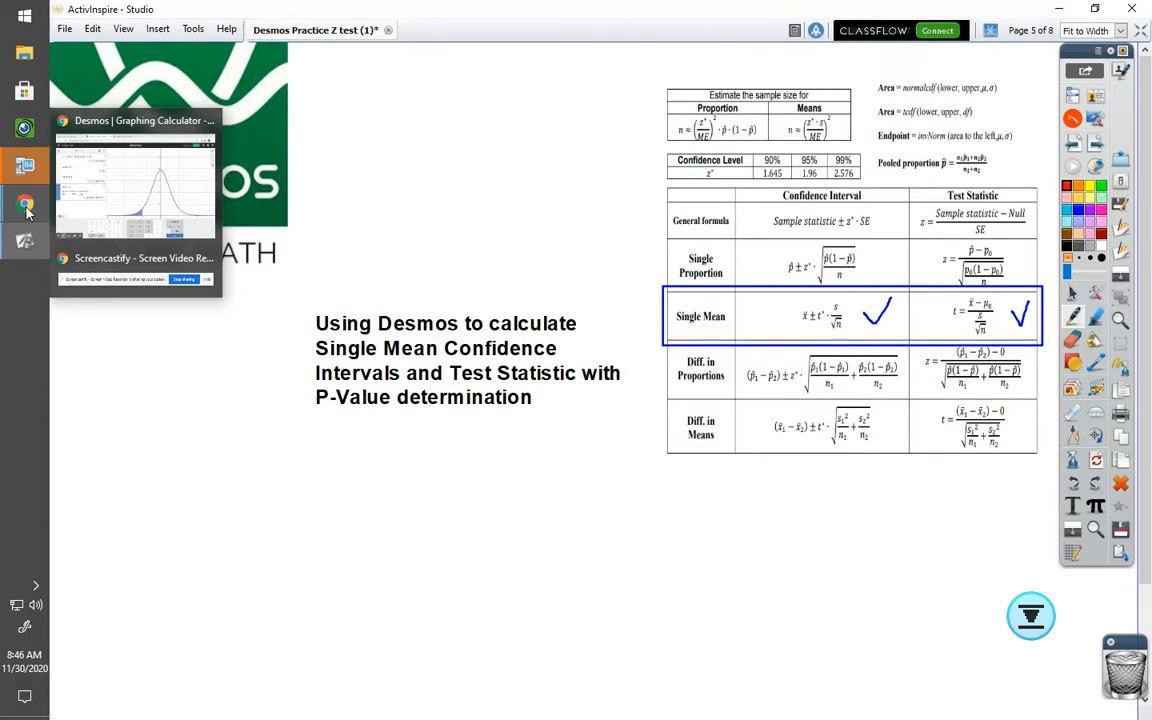
{"action": "left_click", "coordinate": [26, 207]}
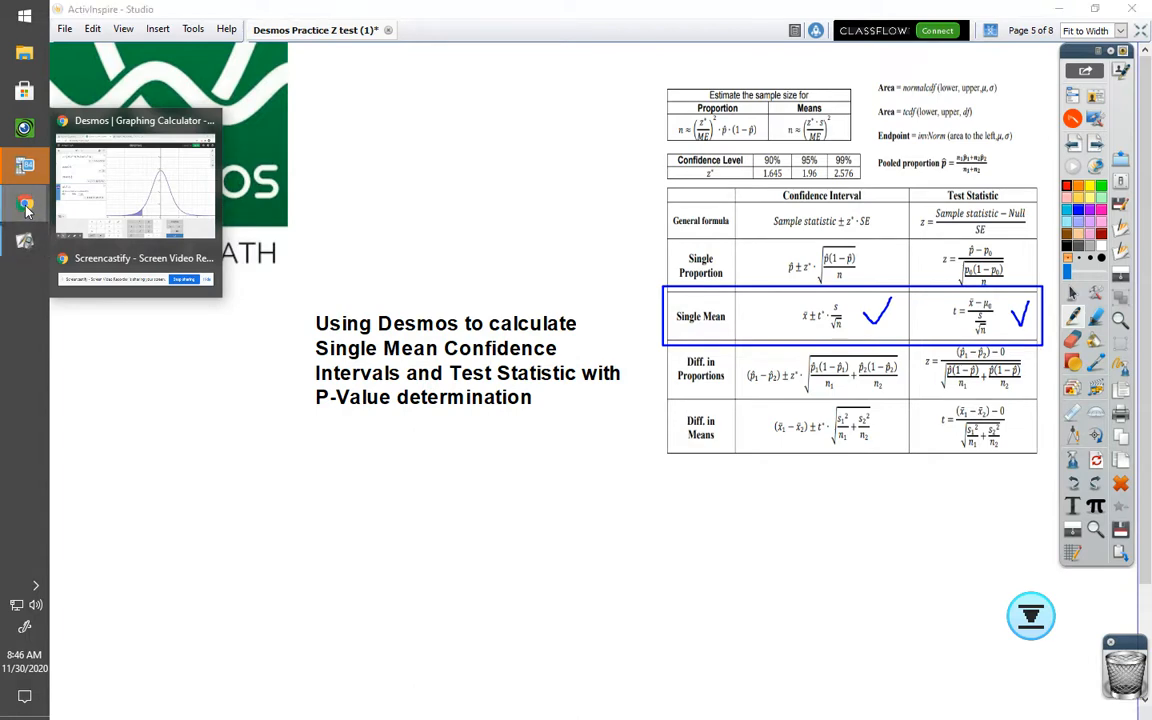
{"action": "left_click", "coordinate": [97, 182]}
{"action": "left_click", "coordinate": [512, 15]}
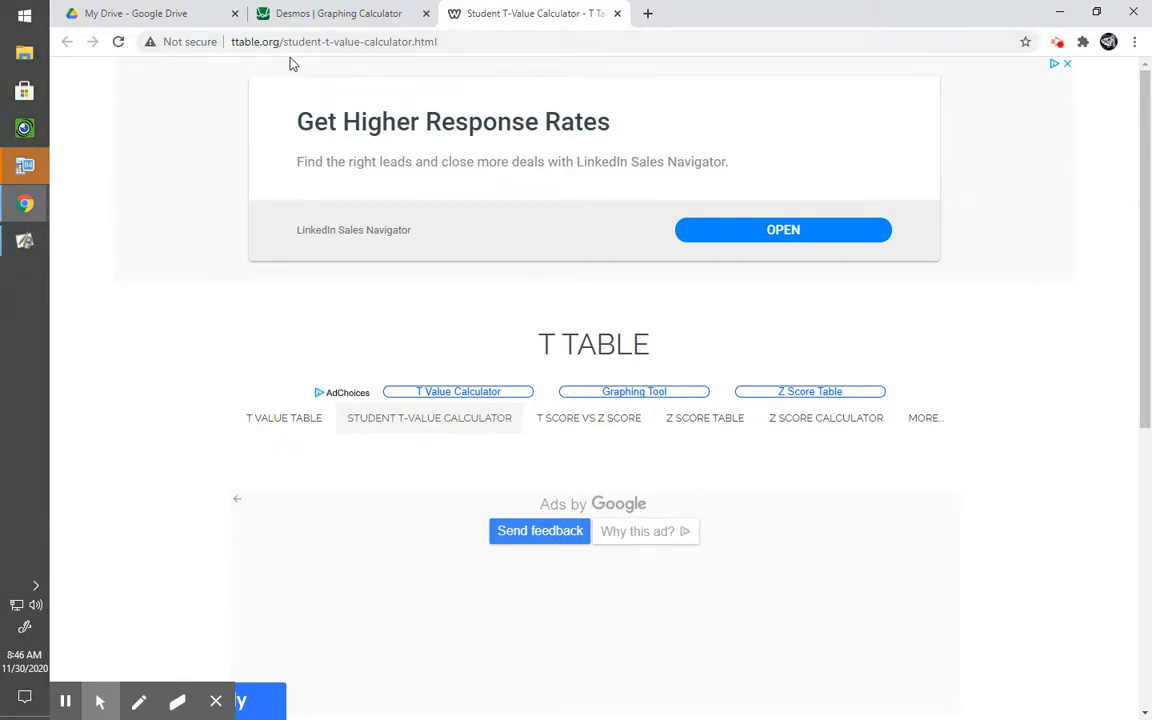
{"action": "scroll", "coordinate": [730, 458], "scroll_direction": "down", "scroll_amount": 5}
{"action": "scroll", "coordinate": [735, 463], "scroll_direction": "down", "scroll_amount": 1}
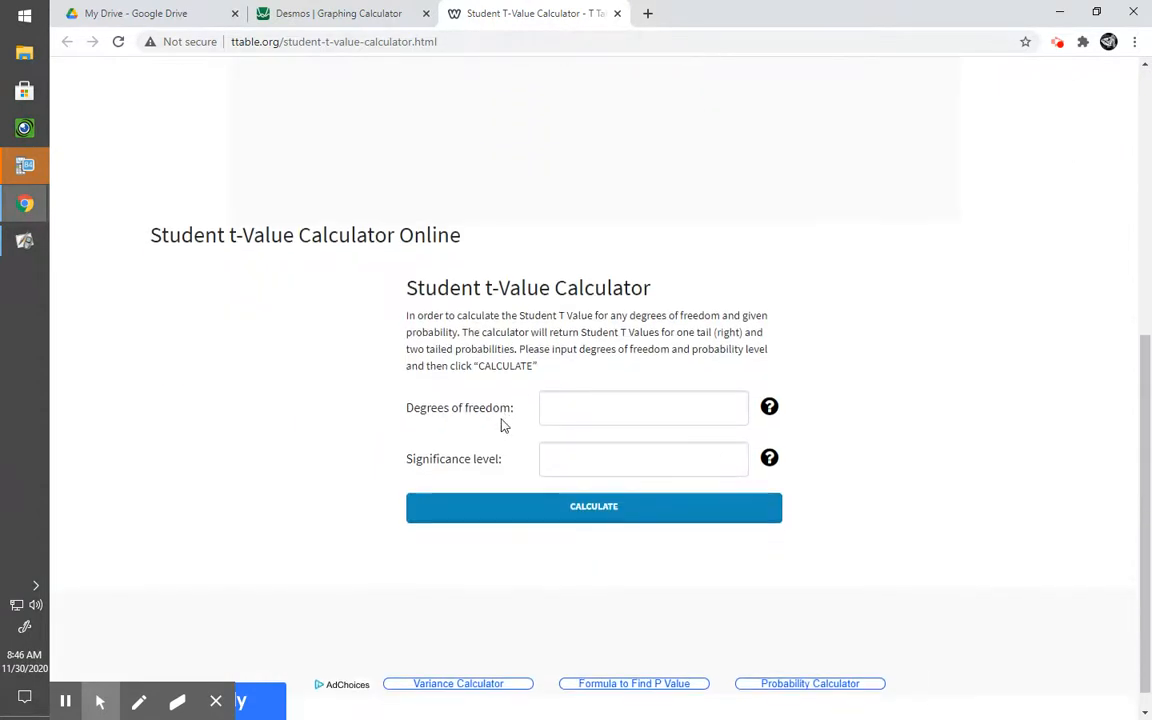
{"action": "left_click", "coordinate": [612, 384]}
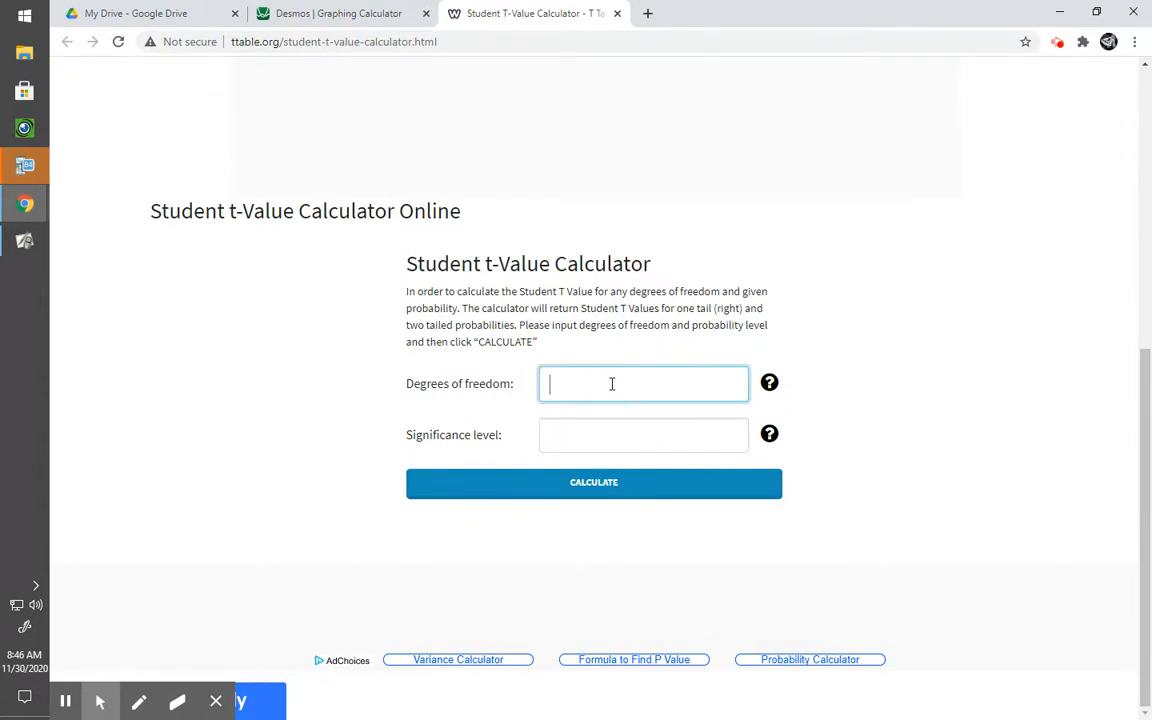
{"action": "type", "text": "7"}
{"action": "left_click", "coordinate": [605, 435]}
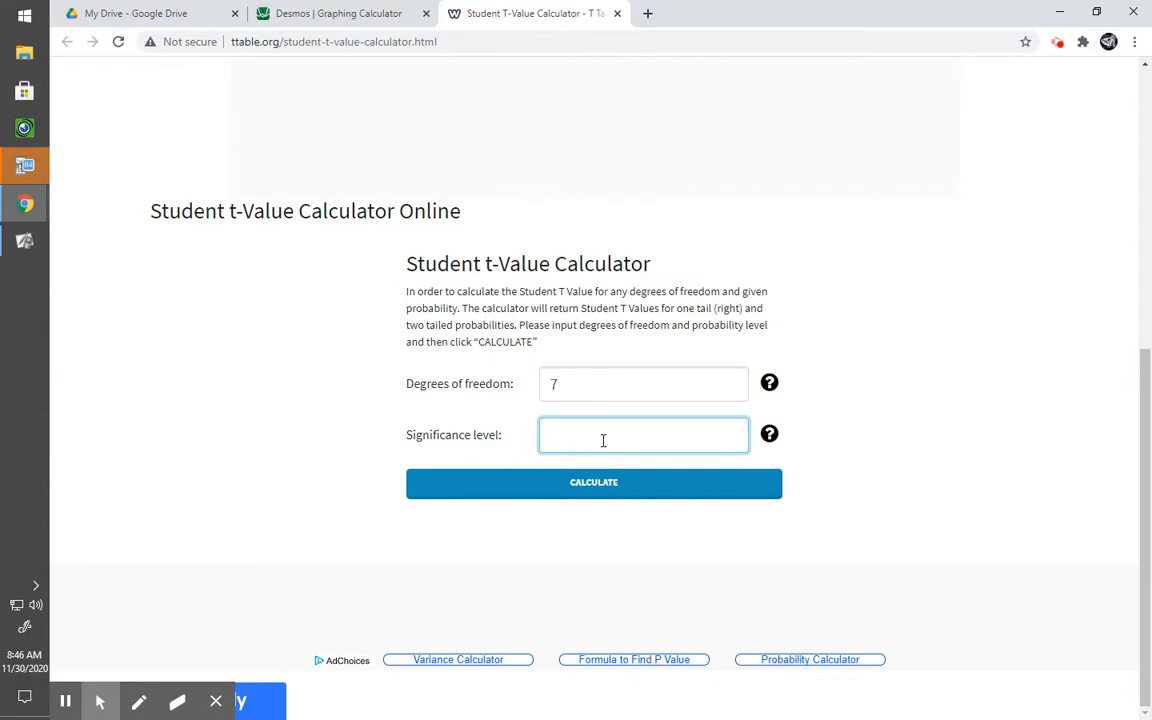
{"action": "type", "text": "99"}
{"action": "left_click", "coordinate": [611, 491]}
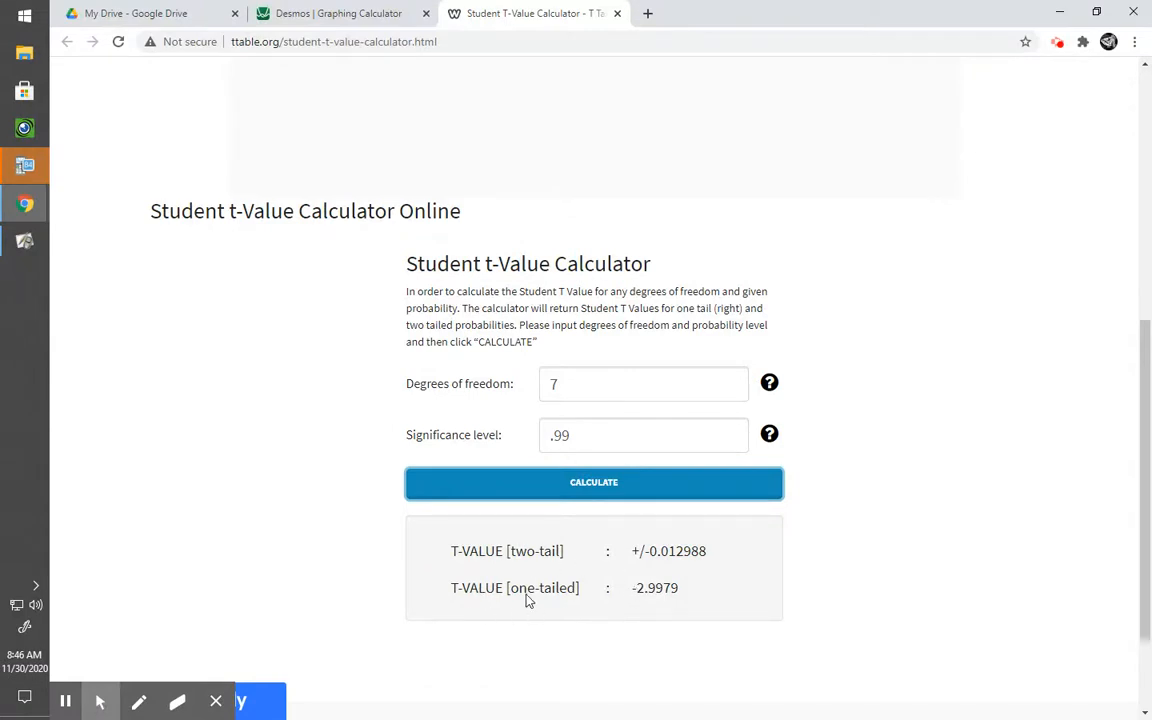
Switch back to ActivInspire's MPG problem page and write "CI one Tail" in red below the conclusion, with 29 beneath it.
{"action": "left_click", "coordinate": [25, 241]}
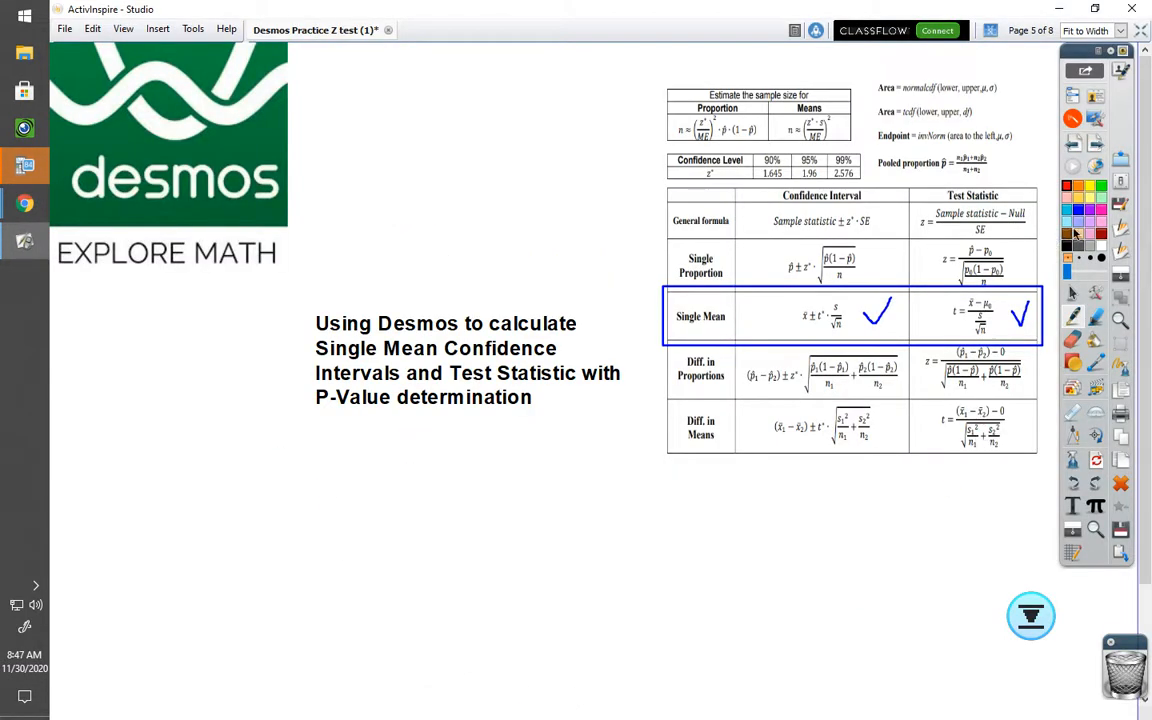
{"action": "left_click", "coordinate": [1099, 148]}
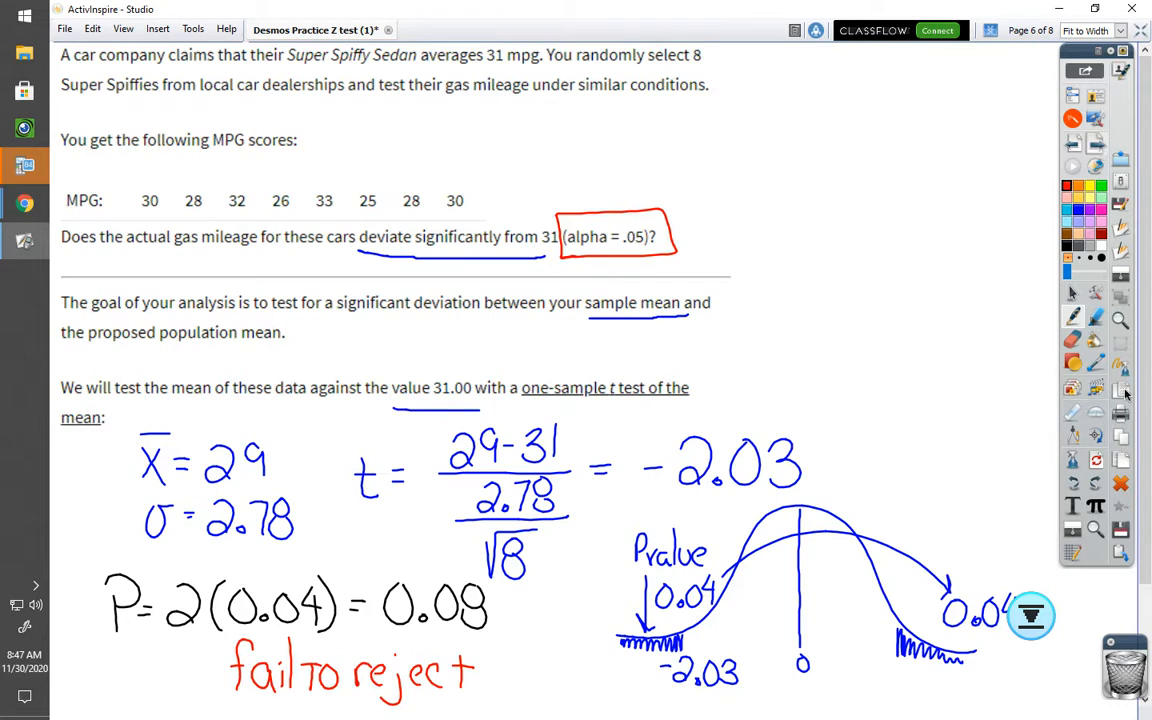
{"action": "left_click", "coordinate": [1040, 622]}
{"action": "left_click", "coordinate": [1040, 622]}
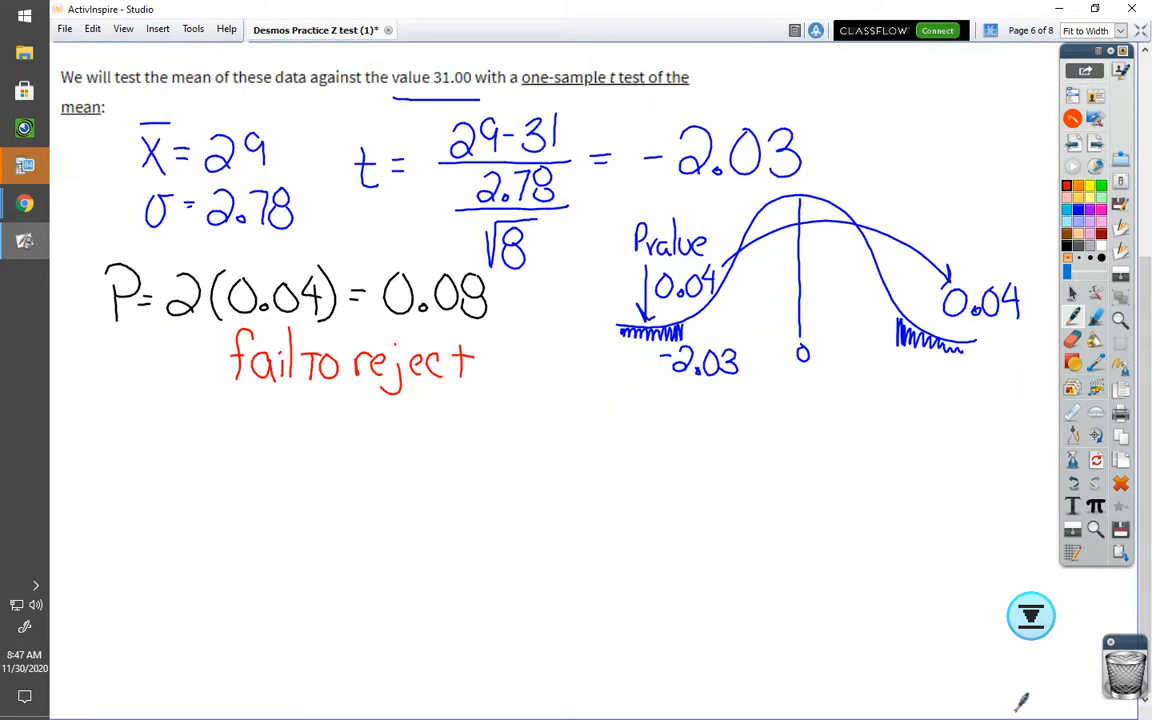
{"action": "mouse_move", "coordinate": [164, 438]}
{"action": "left_mouse_down"}
{"action": "mouse_move", "coordinate": [166, 466]}
{"action": "mouse_move", "coordinate": [204, 466]}
{"action": "mouse_move", "coordinate": [266, 440]}
{"action": "mouse_move", "coordinate": [280, 458]}
{"action": "mouse_move", "coordinate": [321, 463]}
{"action": "mouse_move", "coordinate": [345, 442]}
{"action": "mouse_move", "coordinate": [376, 470]}
{"action": "left_mouse_up"}
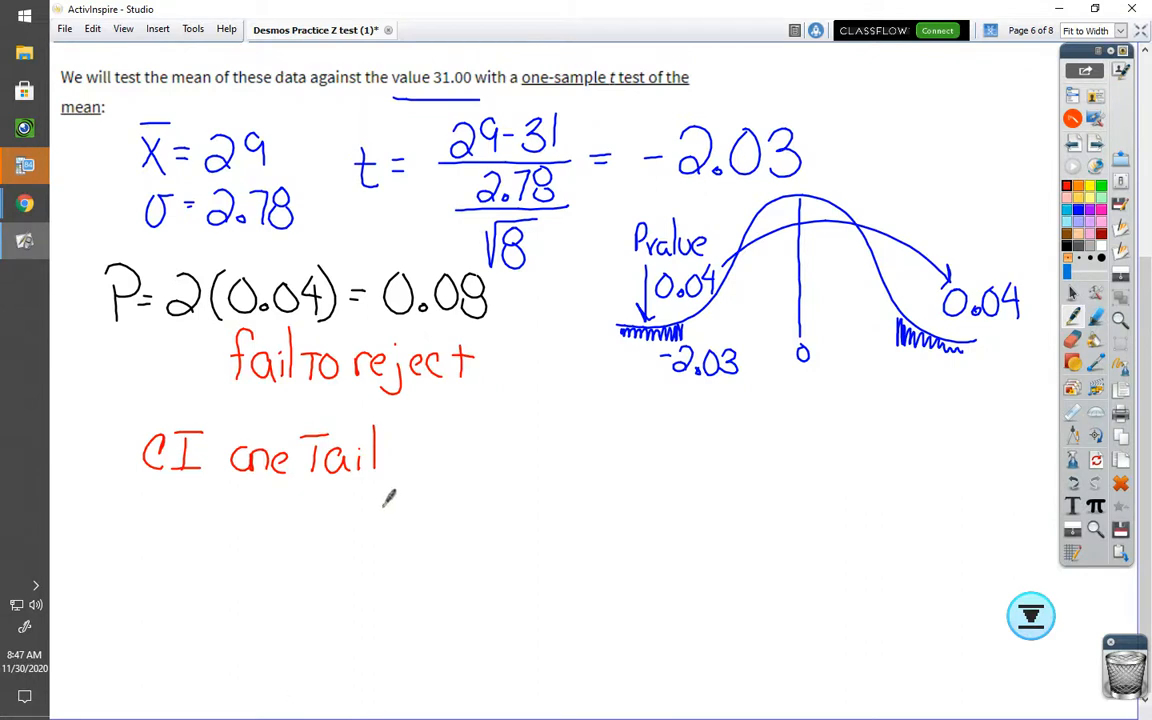
{"action": "mouse_move", "coordinate": [372, 494]}
{"action": "left_mouse_down"}
{"action": "mouse_move", "coordinate": [401, 528]}
{"action": "mouse_move", "coordinate": [430, 490]}
{"action": "mouse_move", "coordinate": [421, 528]}
{"action": "left_mouse_up"}
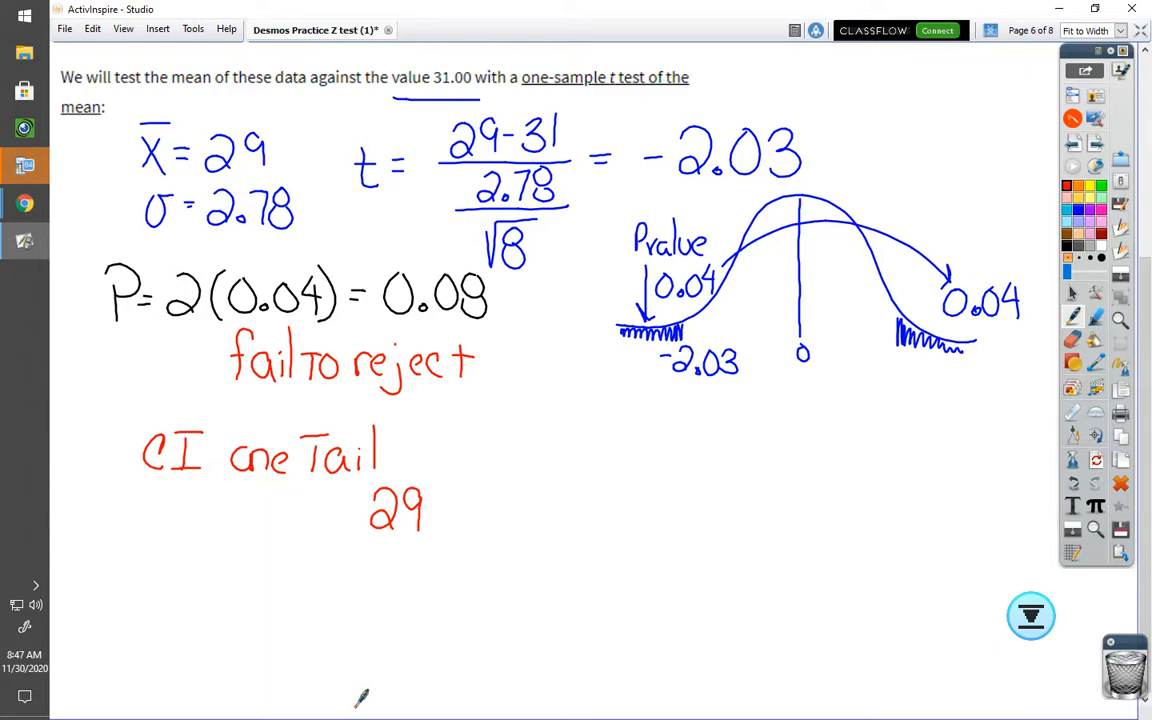
Circle the Single Mean confidence interval formula on the formula page with a red arrow to its x̄, and return to the problem page.
{"action": "left_click", "coordinate": [1077, 147]}
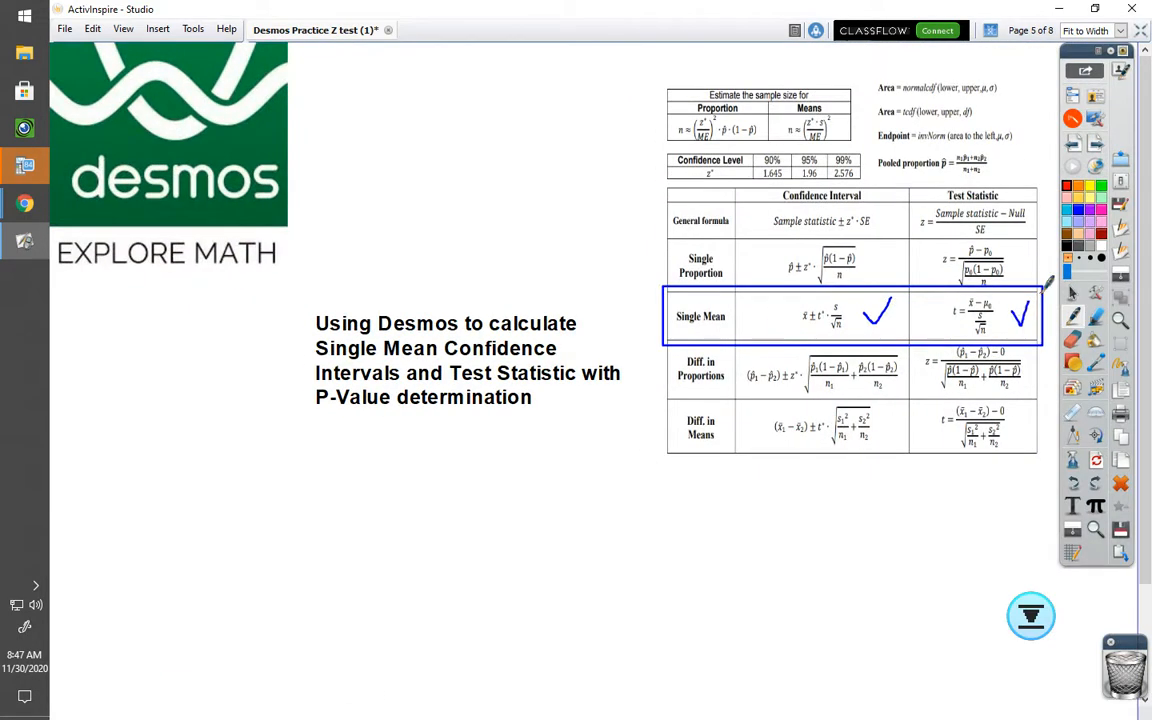
{"action": "mouse_move", "coordinate": [799, 326]}
{"action": "left_mouse_down"}
{"action": "mouse_move", "coordinate": [845, 330]}
{"action": "mouse_move", "coordinate": [795, 302]}
{"action": "mouse_move", "coordinate": [840, 296]}
{"action": "mouse_move", "coordinate": [766, 327]}
{"action": "left_mouse_up"}
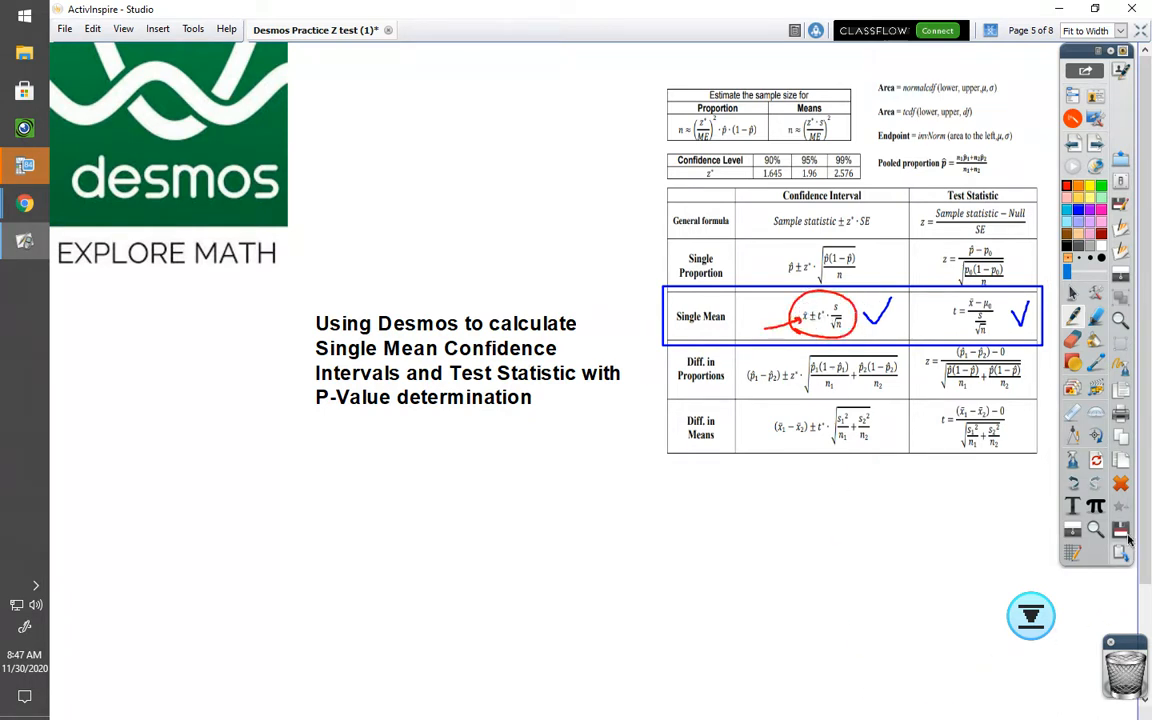
{"action": "key", "text": "Page_Down"}
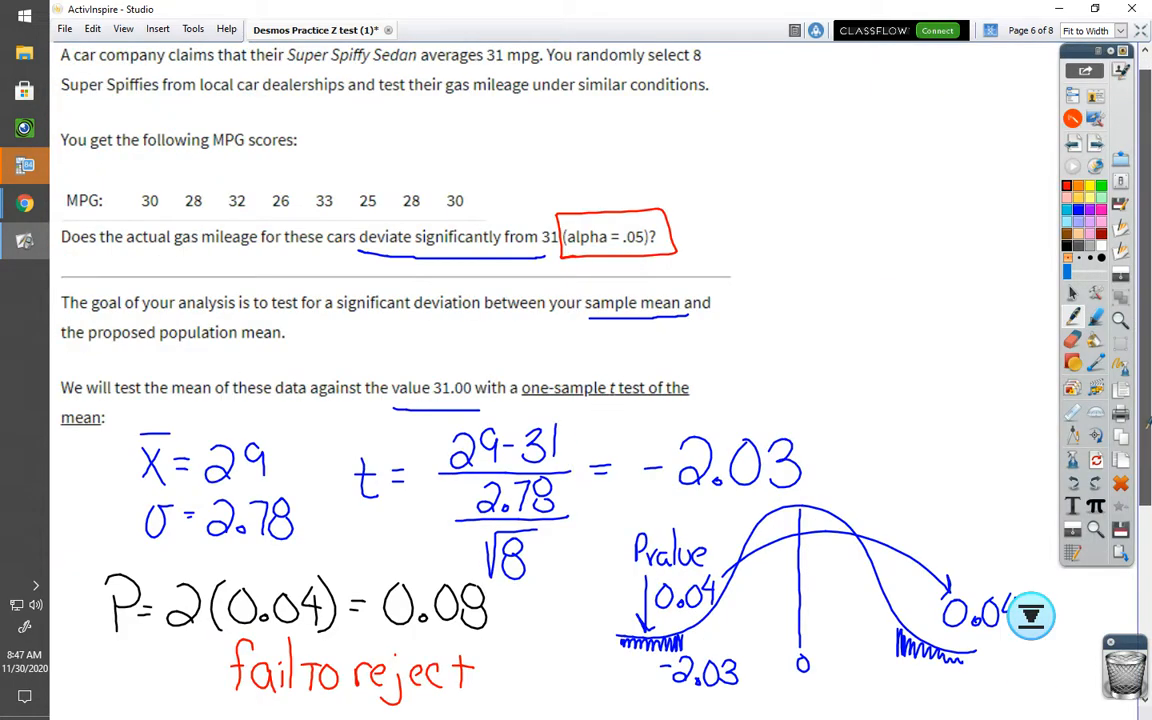
Complete the handwritten confidence interval after 29 with ± 3 · 2.78 over √8.
{"action": "left_click", "coordinate": [1030, 615]}
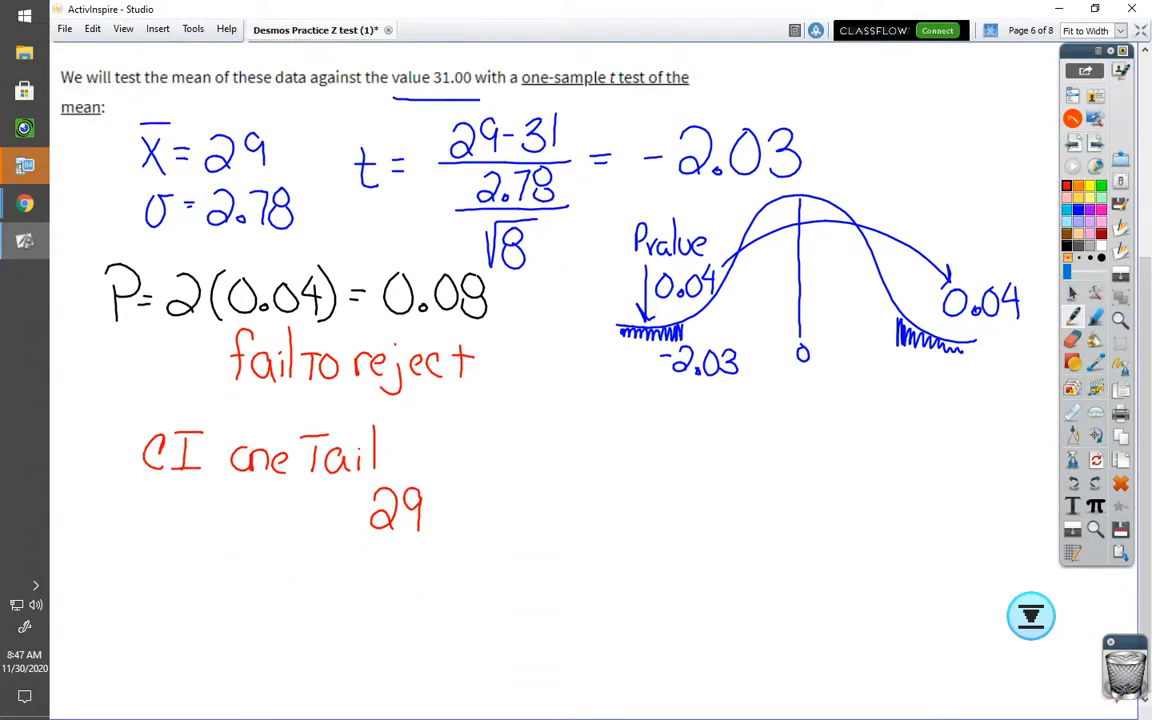
{"action": "left_click_drag", "start_coordinate": [459, 488], "coordinate": [471, 519]}
{"action": "left_click_drag", "start_coordinate": [493, 487], "coordinate": [494, 527]}
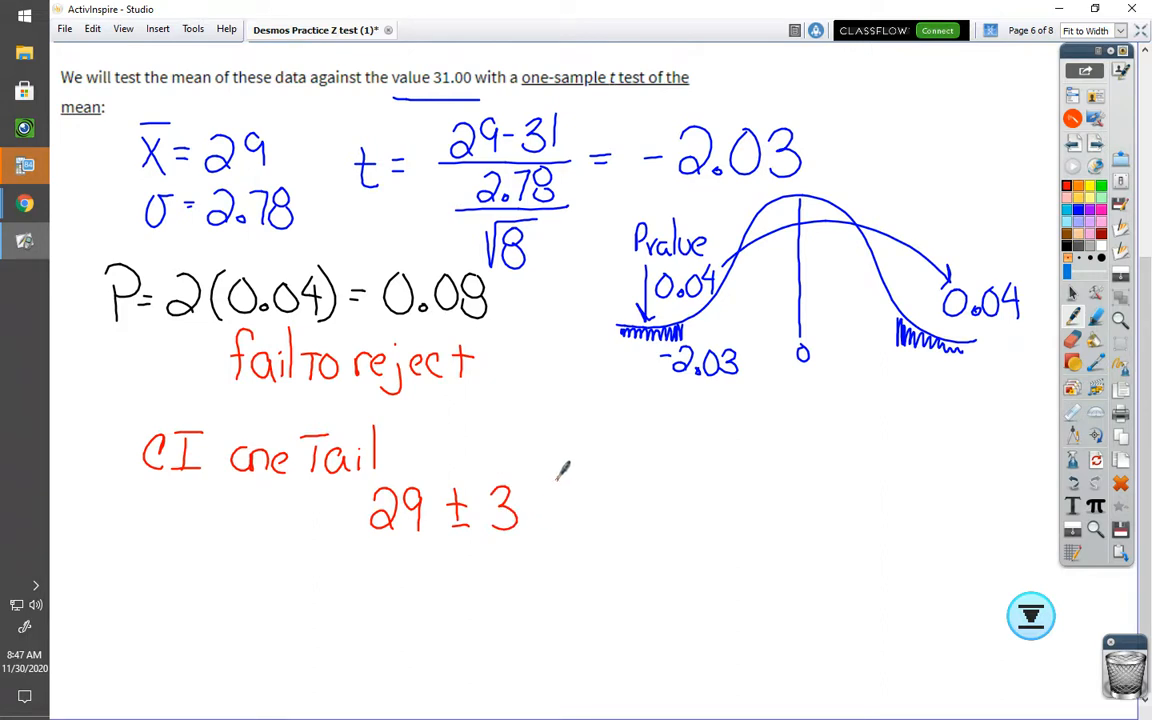
{"action": "left_click", "coordinate": [538, 507]}
{"action": "mouse_move", "coordinate": [572, 470]}
{"action": "left_mouse_down"}
{"action": "mouse_move", "coordinate": [621, 493]}
{"action": "mouse_move", "coordinate": [662, 472]}
{"action": "left_mouse_up"}
{"action": "left_click", "coordinate": [602, 492]}
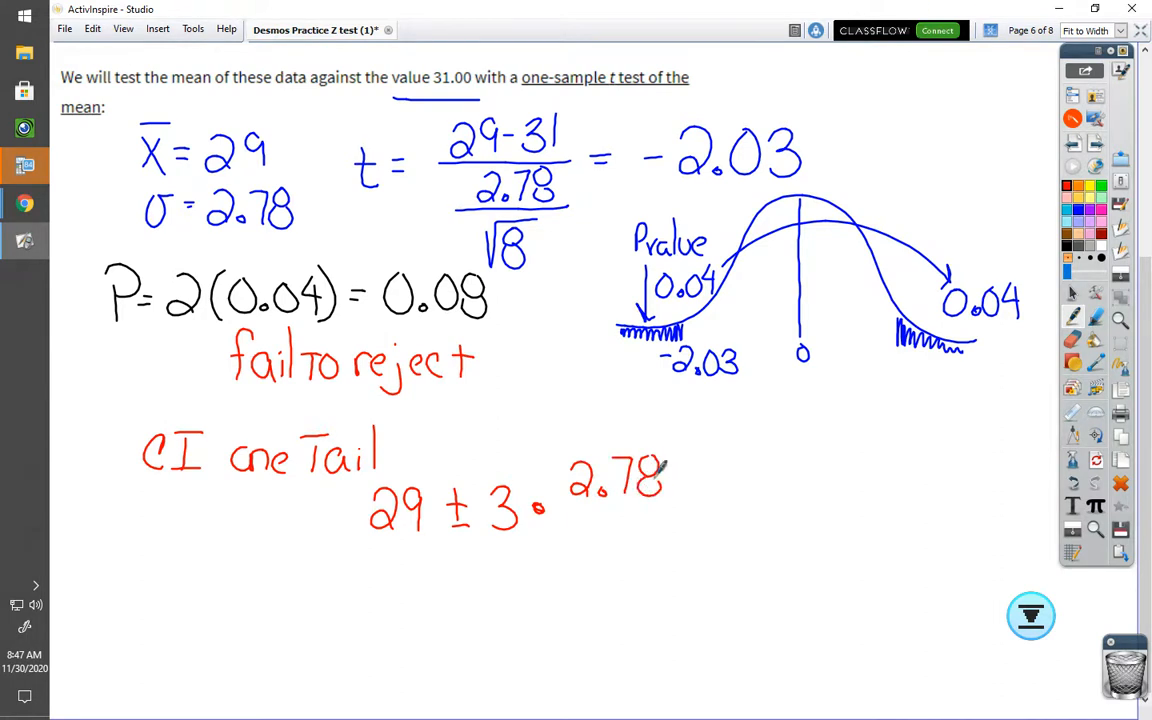
{"action": "left_click_drag", "start_coordinate": [568, 497], "coordinate": [672, 494]}
{"action": "mouse_move", "coordinate": [578, 530]}
{"action": "left_mouse_down"}
{"action": "mouse_move", "coordinate": [588, 568]}
{"action": "mouse_move", "coordinate": [596, 500]}
{"action": "mouse_move", "coordinate": [622, 538]}
{"action": "mouse_move", "coordinate": [636, 520]}
{"action": "left_mouse_up"}
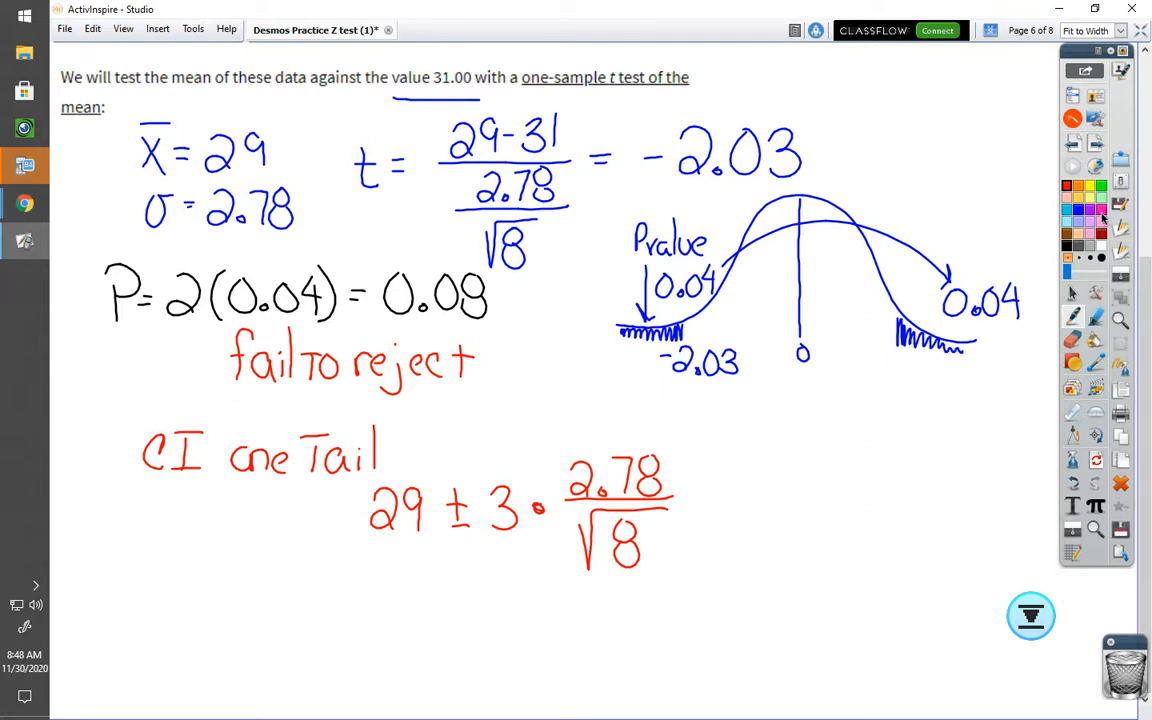
Write the interval result 26.05 − 31.95 in purple below the confidence interval expression.
{"action": "left_click", "coordinate": [1031, 617]}
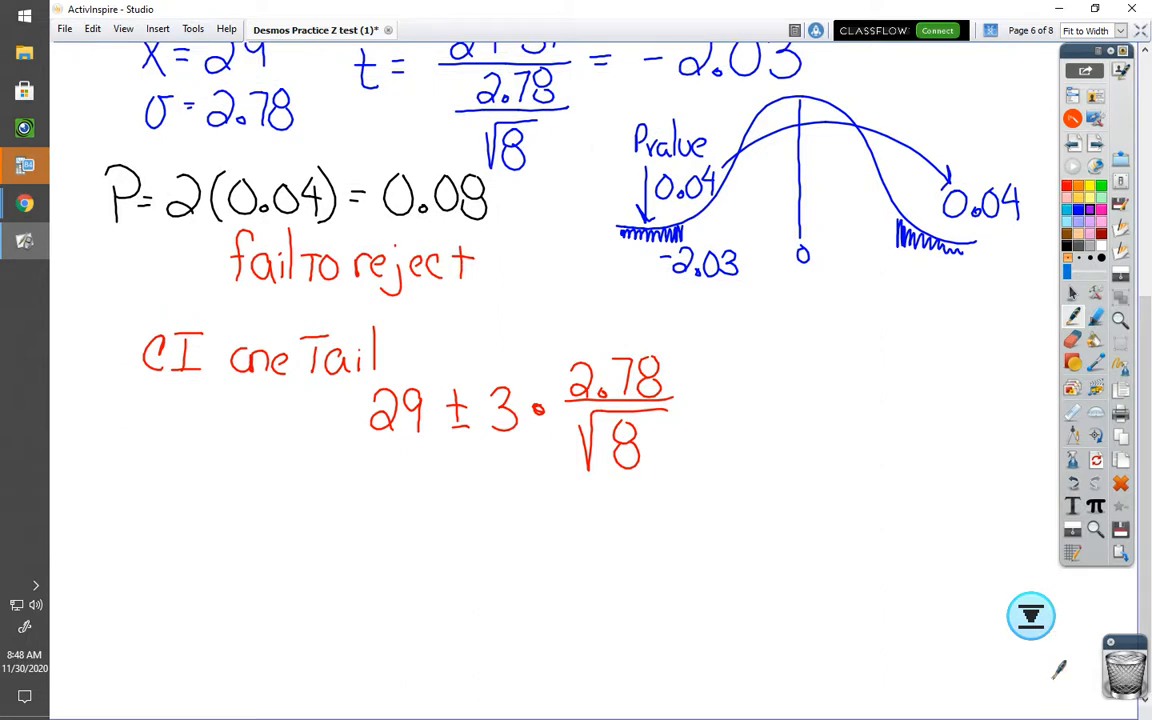
{"action": "left_click_drag", "start_coordinate": [352, 488], "coordinate": [386, 521]}
{"action": "mouse_move", "coordinate": [412, 482]}
{"action": "left_mouse_down"}
{"action": "mouse_move", "coordinate": [405, 520]}
{"action": "mouse_move", "coordinate": [398, 505]}
{"action": "left_mouse_up"}
{"action": "left_click", "coordinate": [431, 515]}
{"action": "mouse_move", "coordinate": [462, 484]}
{"action": "left_mouse_down"}
{"action": "mouse_move", "coordinate": [448, 508]}
{"action": "mouse_move", "coordinate": [468, 484]}
{"action": "mouse_move", "coordinate": [488, 520]}
{"action": "left_mouse_up"}
{"action": "left_click_drag", "start_coordinate": [485, 484], "coordinate": [510, 484]}
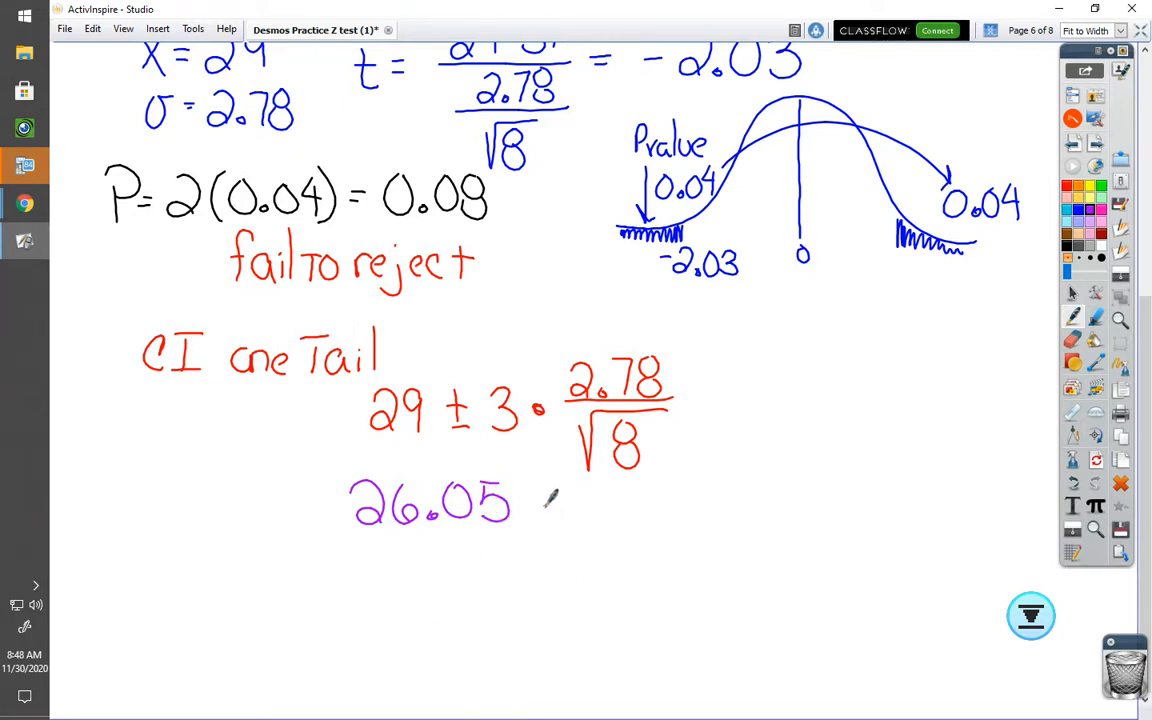
{"action": "left_click_drag", "start_coordinate": [538, 494], "coordinate": [621, 518]}
{"action": "left_click", "coordinate": [637, 511]}
{"action": "mouse_move", "coordinate": [676, 484]}
{"action": "left_mouse_down"}
{"action": "mouse_move", "coordinate": [668, 518]}
{"action": "mouse_move", "coordinate": [697, 501]}
{"action": "mouse_move", "coordinate": [692, 516]}
{"action": "left_mouse_up"}
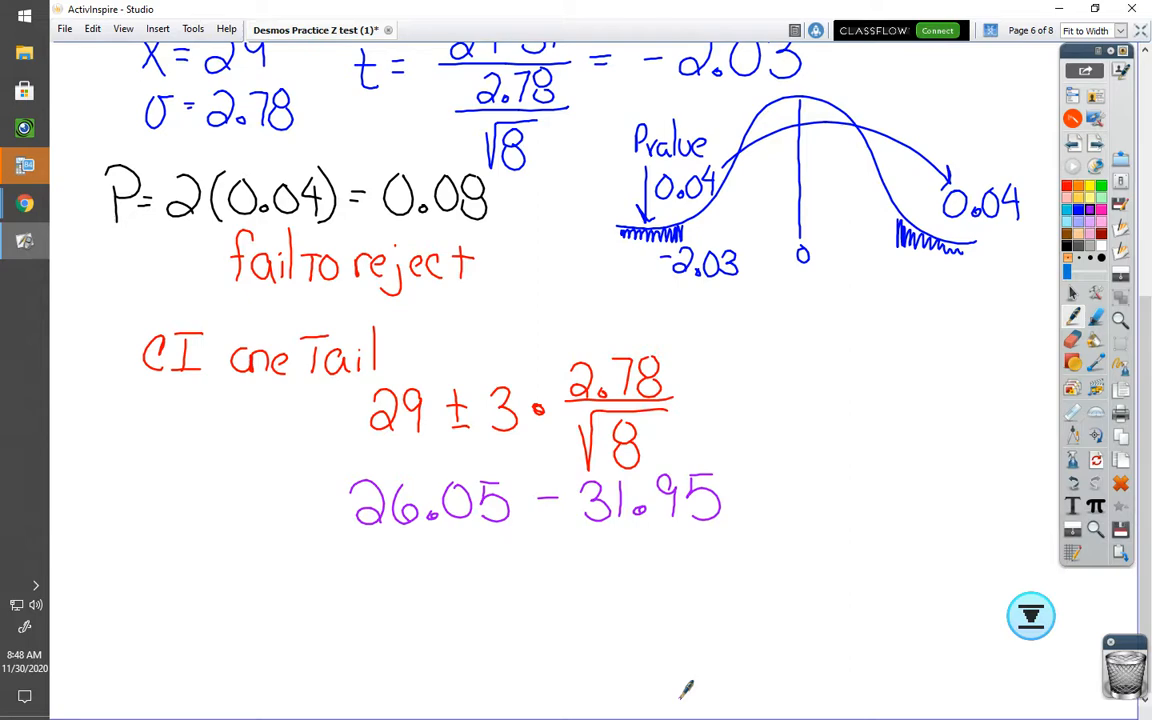
{"action": "scroll", "coordinate": [540, 340], "scroll_direction": "up", "scroll_amount": 3}
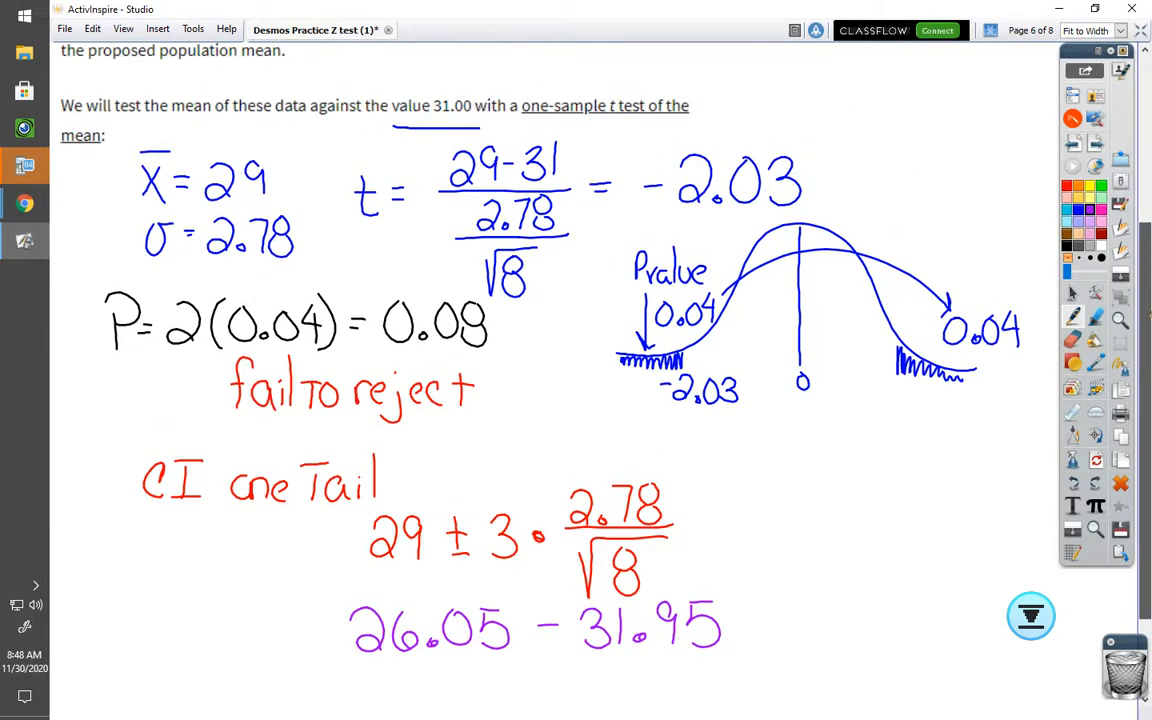
{"action": "scroll", "coordinate": [545, 310], "scroll_direction": "down", "scroll_amount": 1}
{"action": "left_click_drag", "start_coordinate": [1148, 325], "coordinate": [1148, 321]}
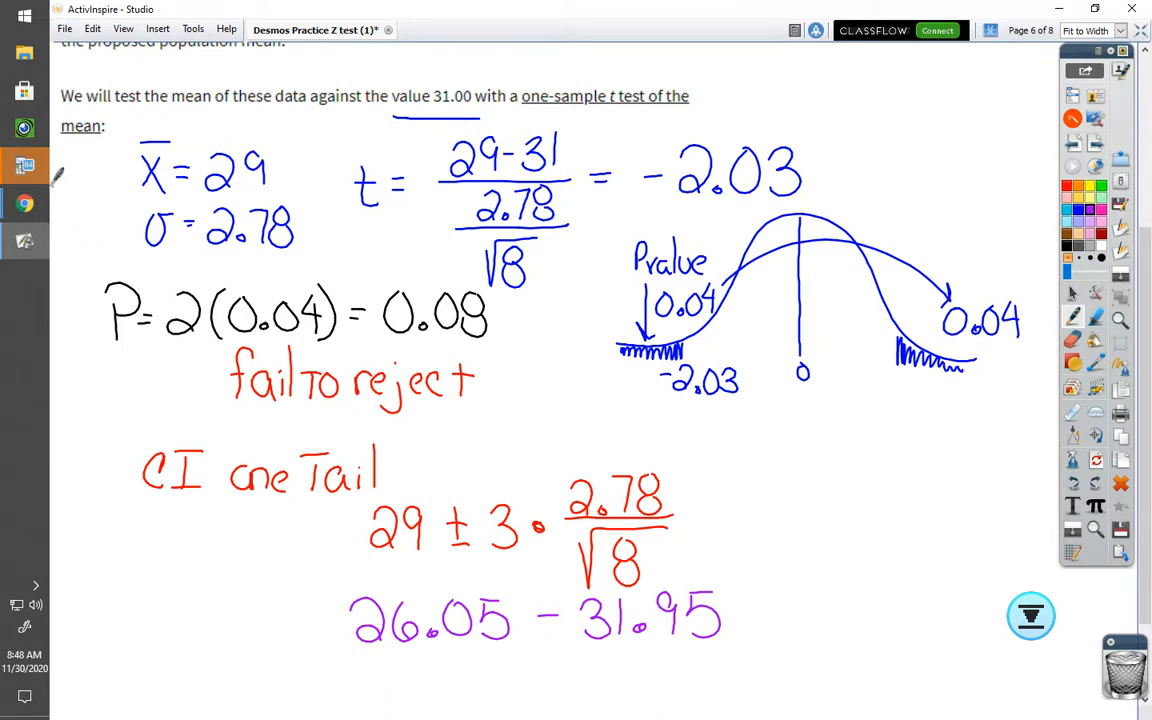
{"action": "mouse_move", "coordinate": [27, 207]}
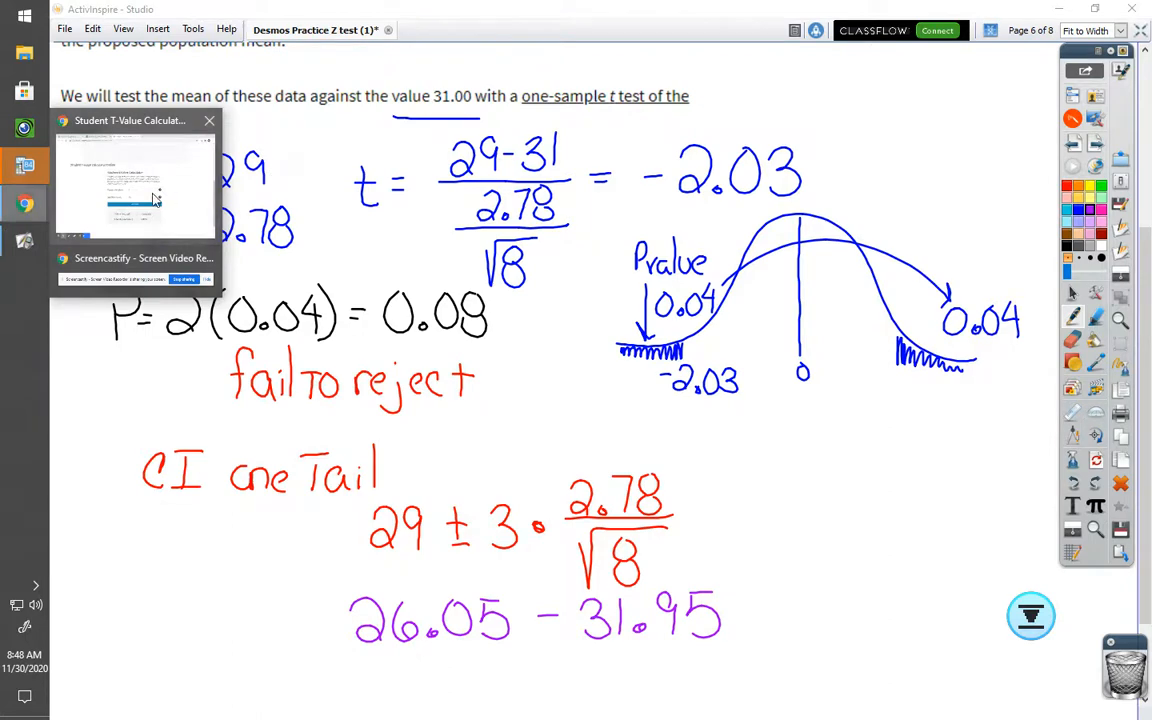
{"action": "left_click", "coordinate": [135, 245]}
{"action": "left_click", "coordinate": [1058, 44]}
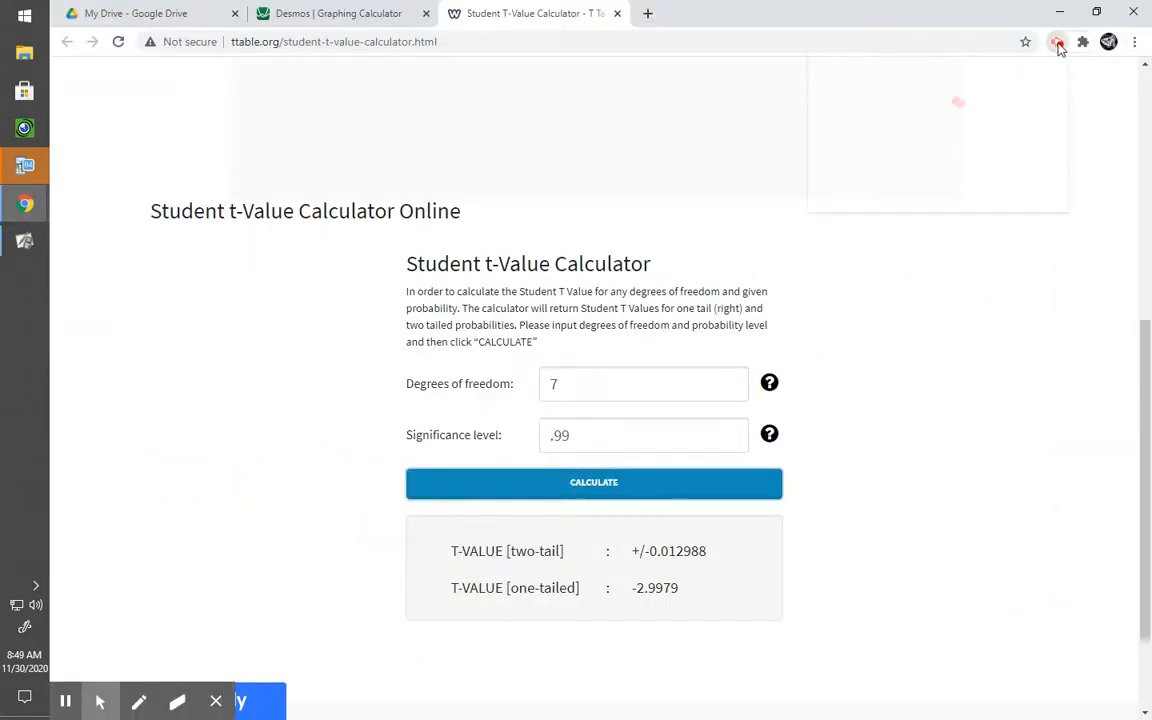